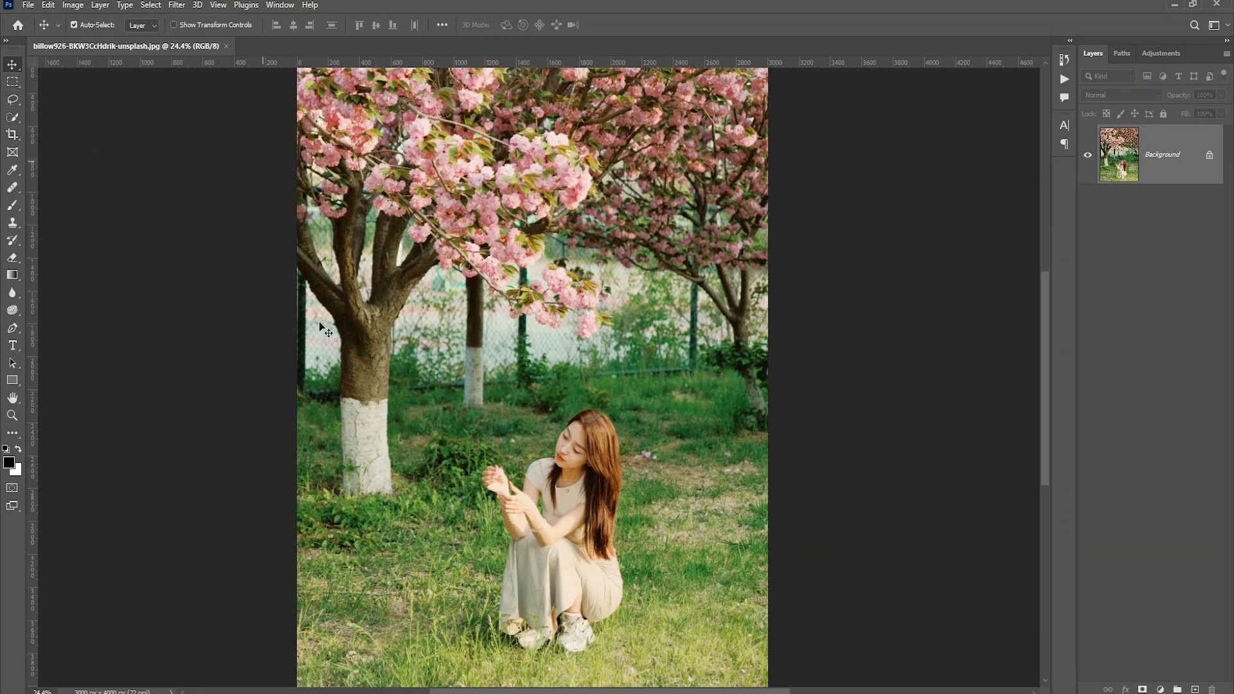
Apply a Vibrance adjustment directly to the Background layer, raising both vibrance and saturation.
left_click(73, 5)
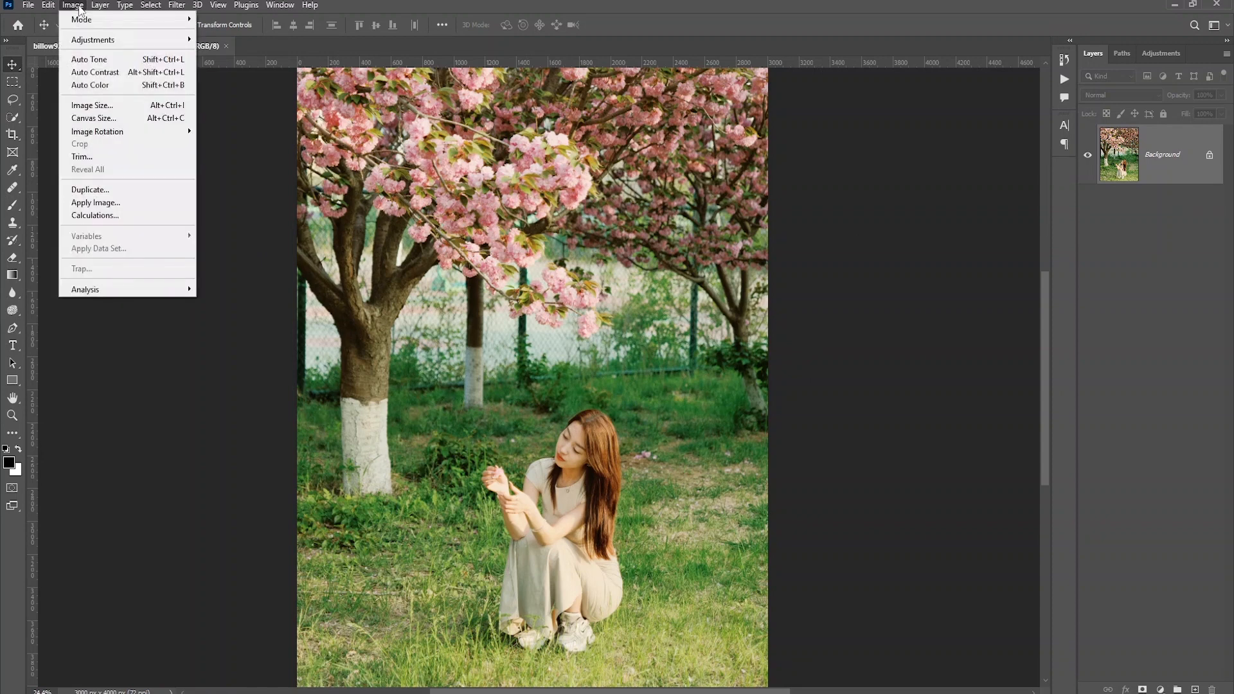
mouse_move(103, 41)
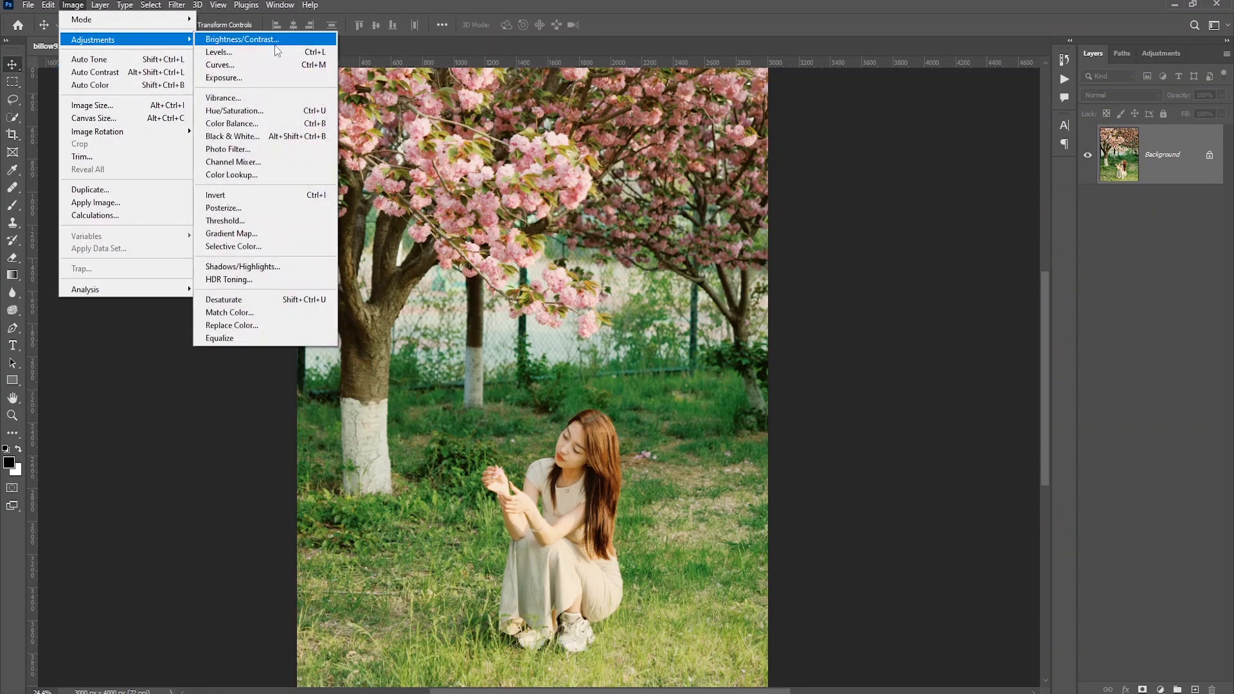
left_click(251, 98)
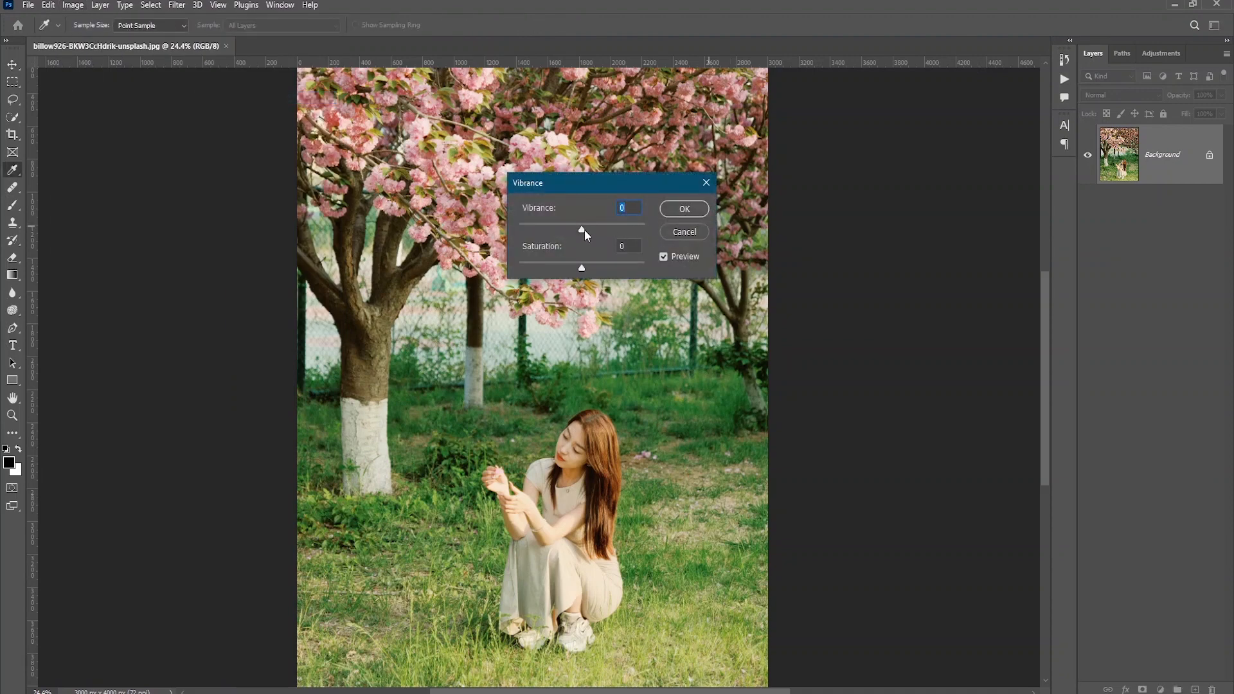
key("Tab")
left_click(685, 209)
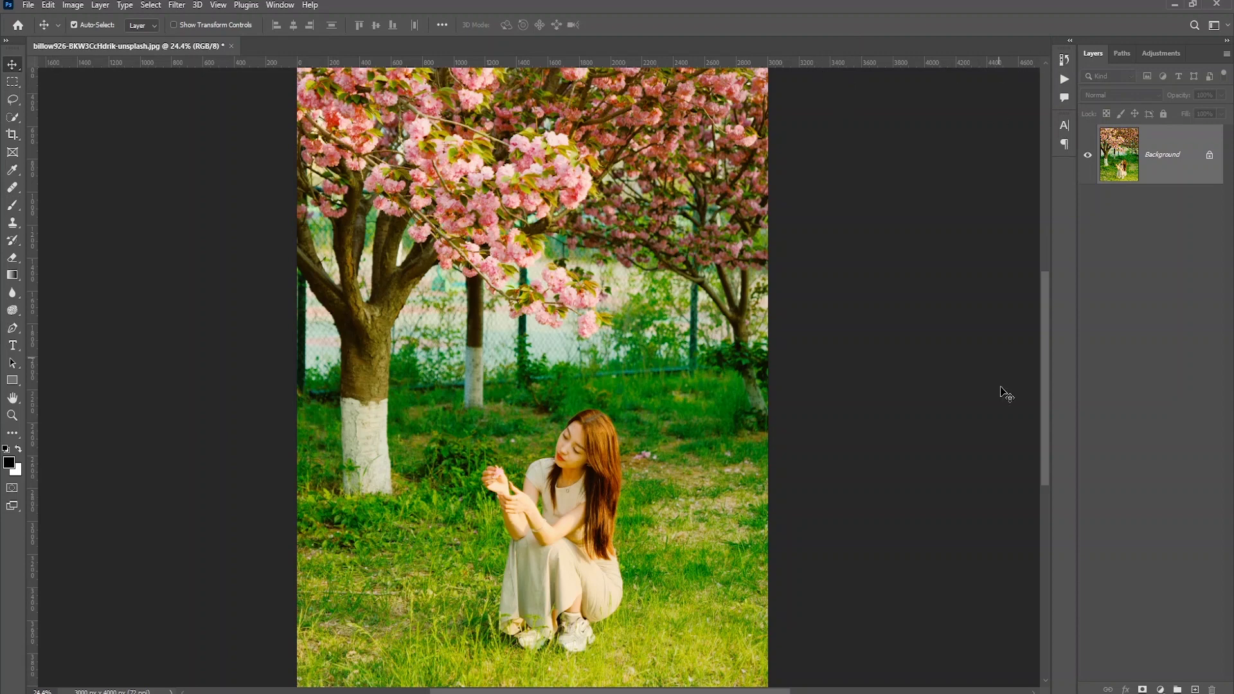
Enlarge the history list and revert the photo to its original opening snapshot.
left_click(1065, 61)
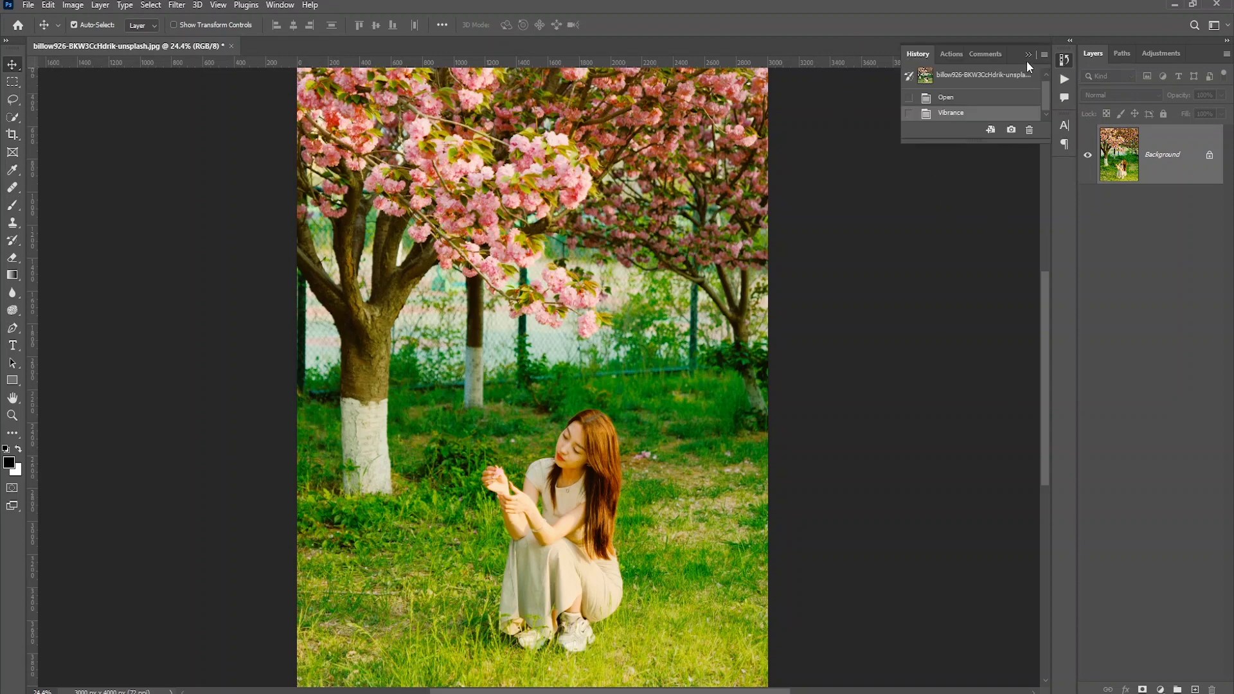
left_click_drag(977, 141, 976, 282)
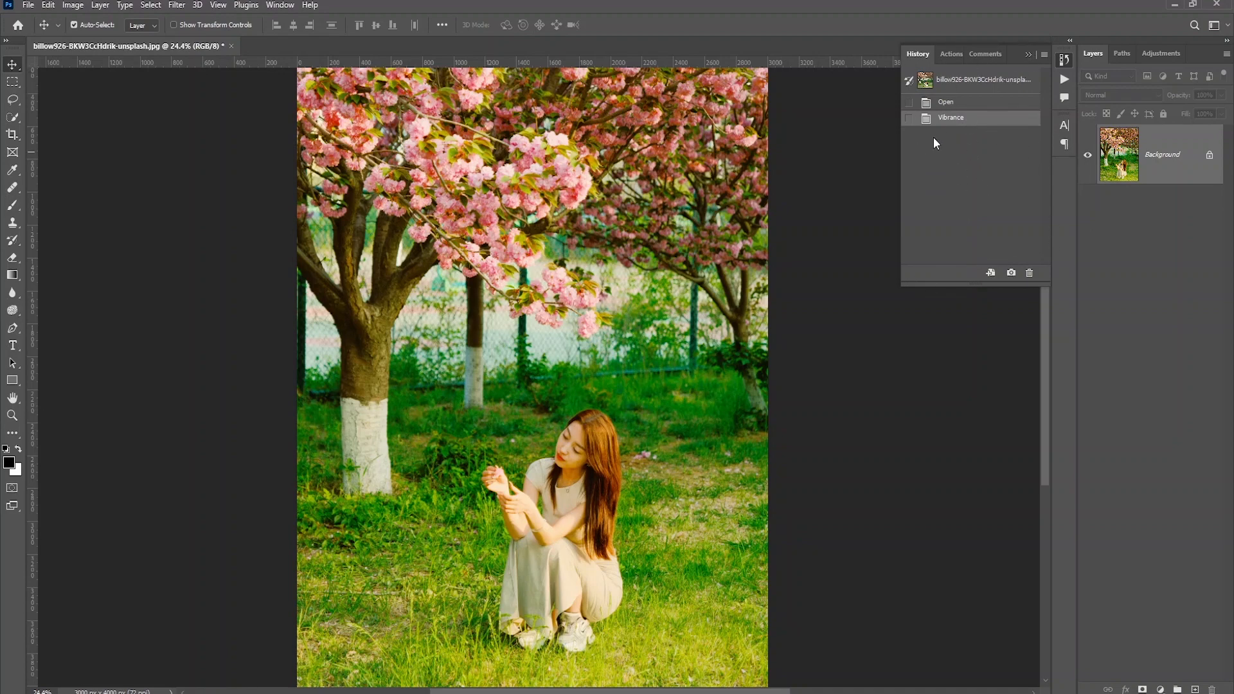
left_click(943, 102)
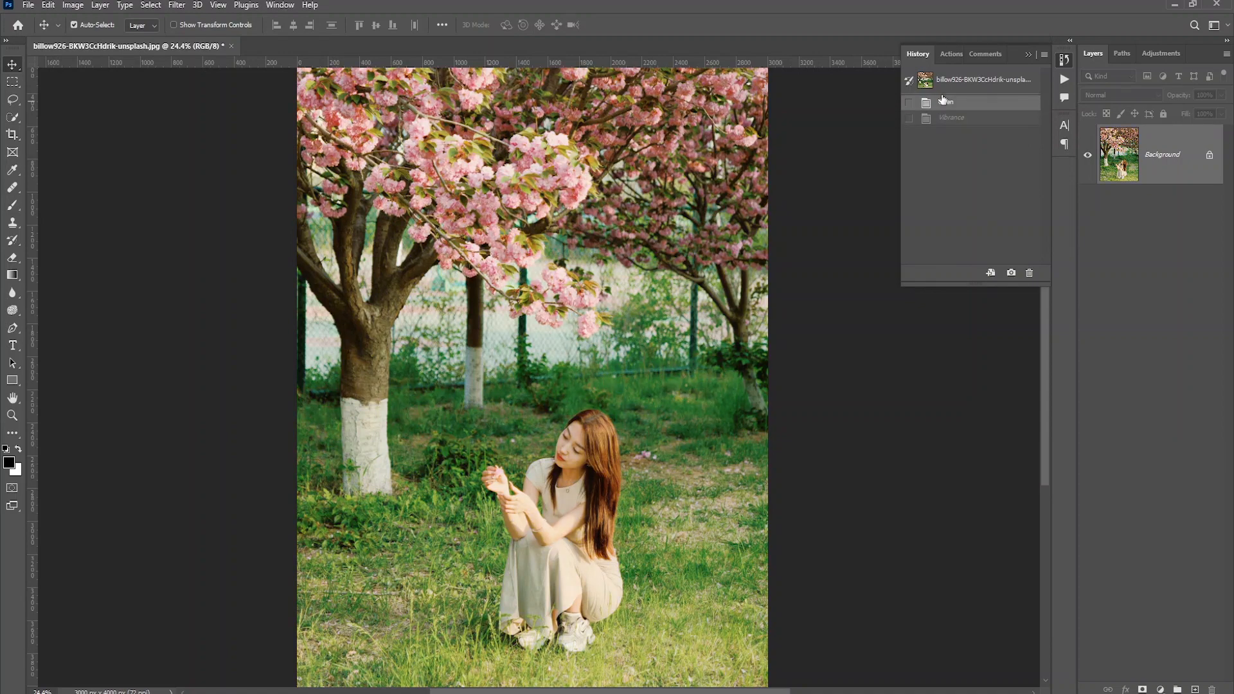
left_click(1009, 82)
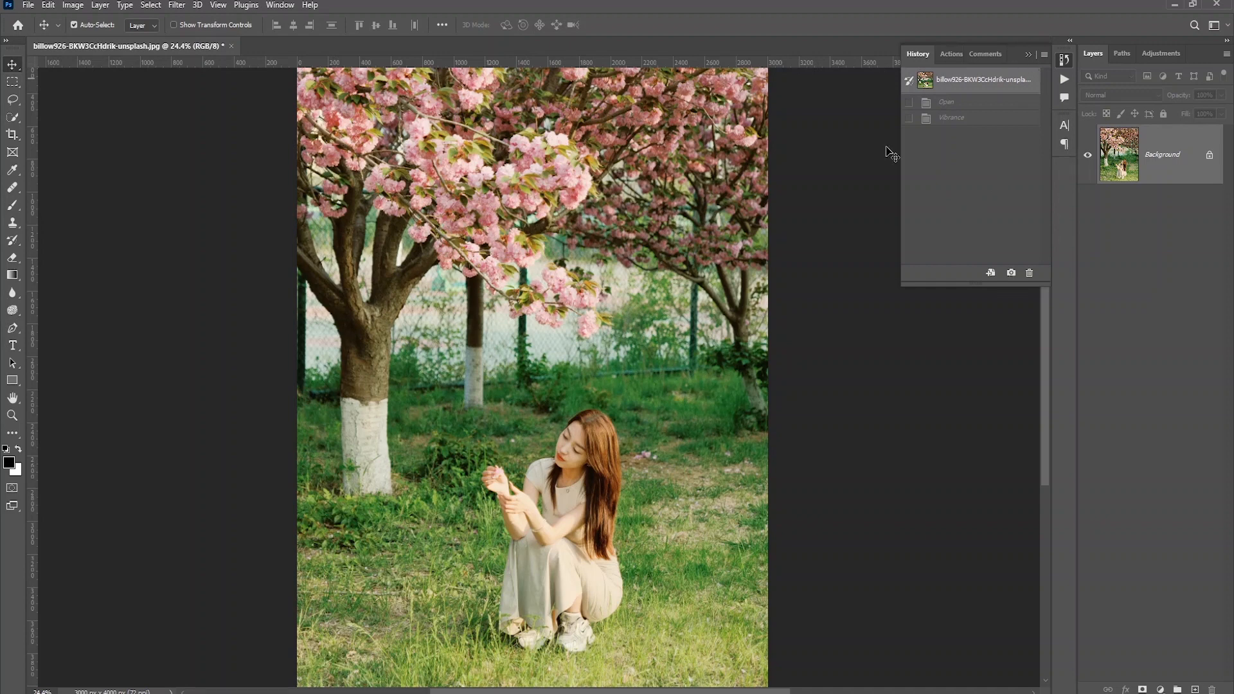
left_click(1029, 54)
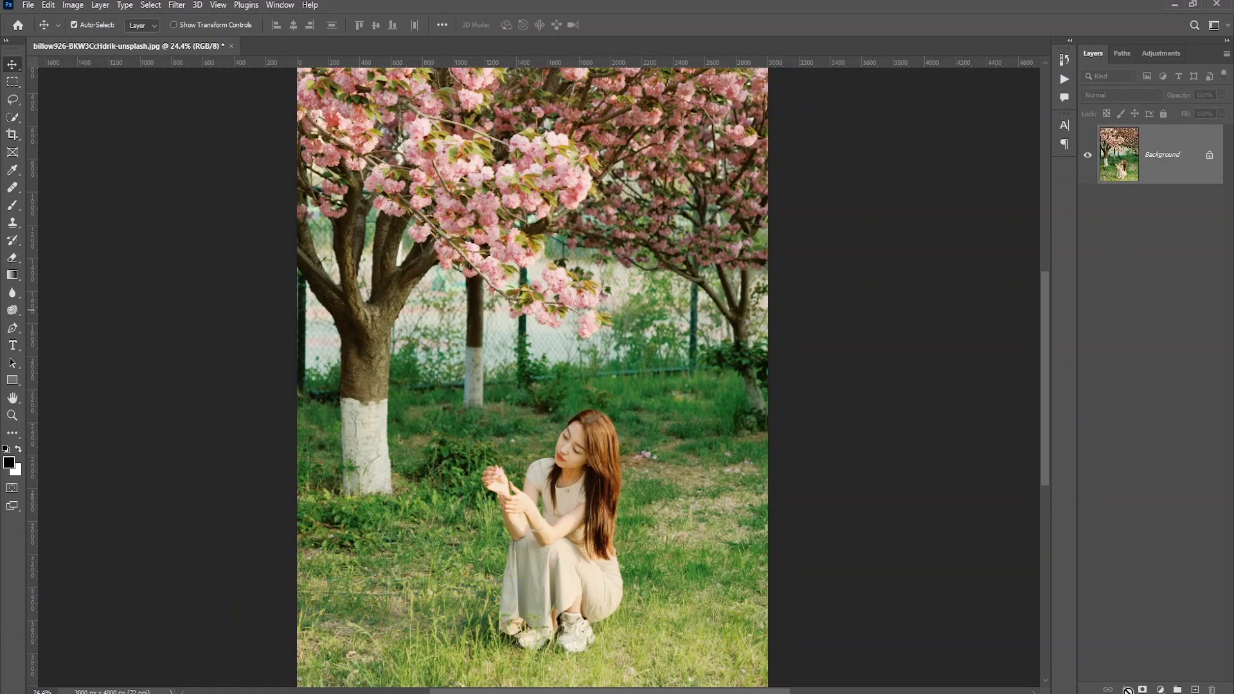
Add a Vibrance adjustment layer above the photo with vibrance about +28 and saturation about +21.
left_click(1161, 690)
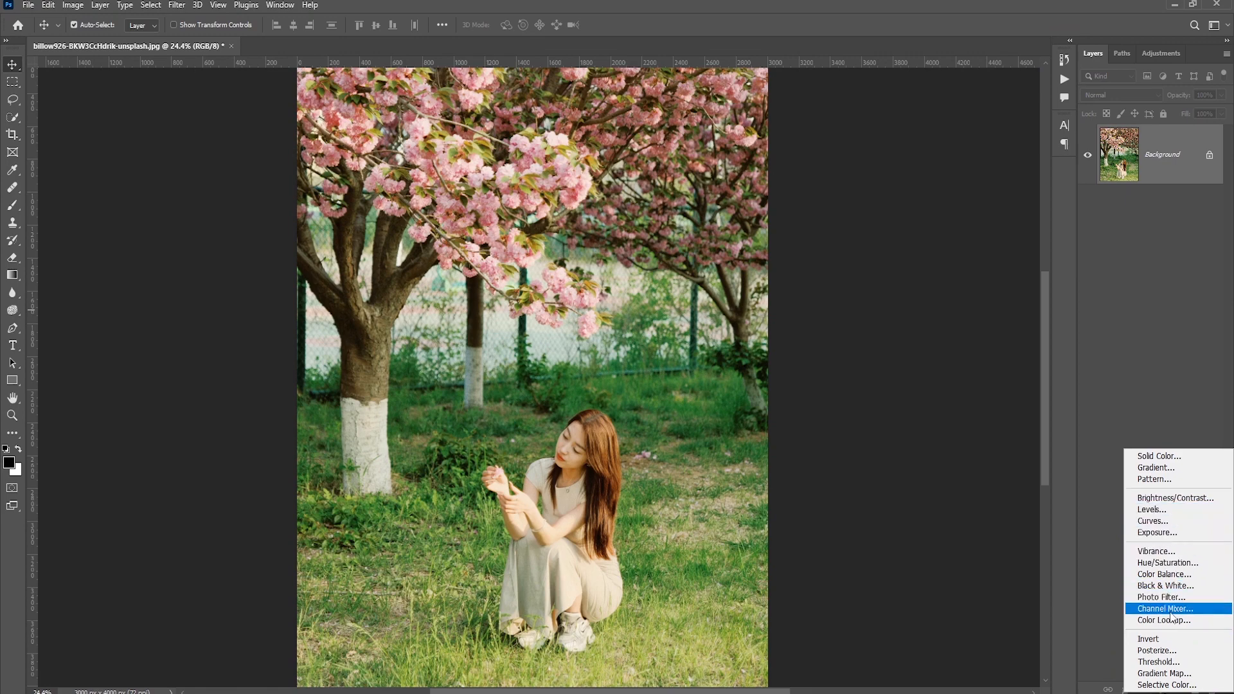
left_click(1157, 552)
left_click_drag(799, 354, 807, 379)
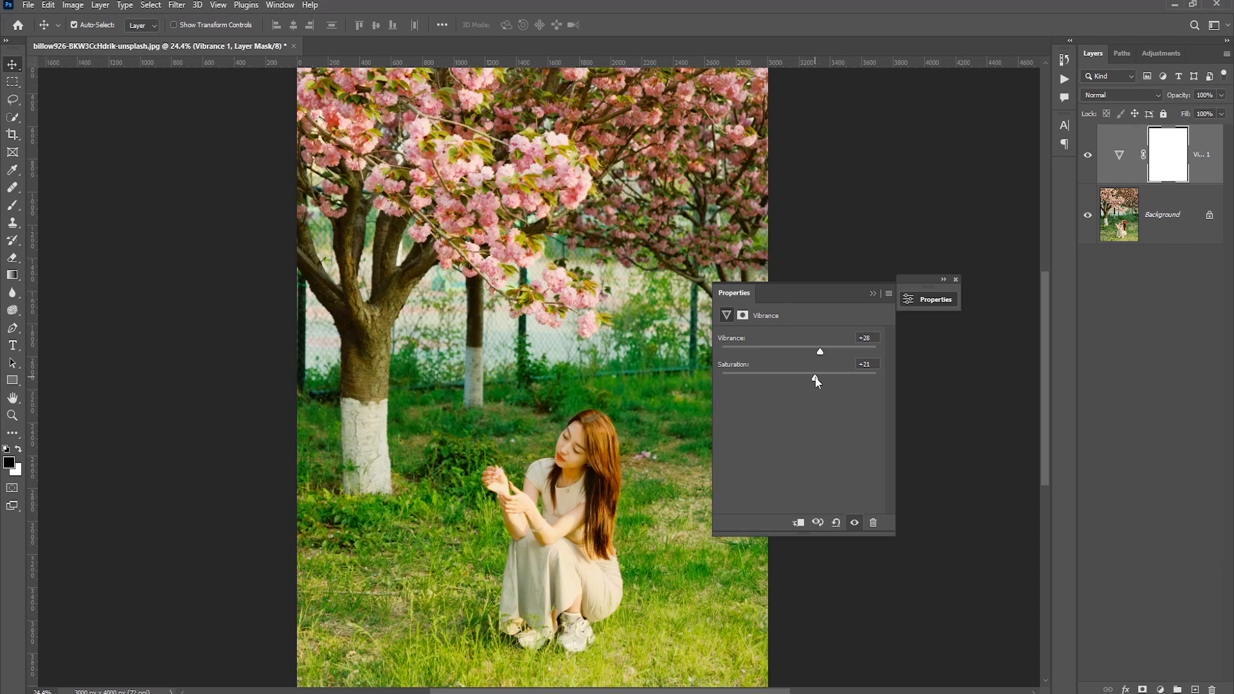
left_click(873, 293)
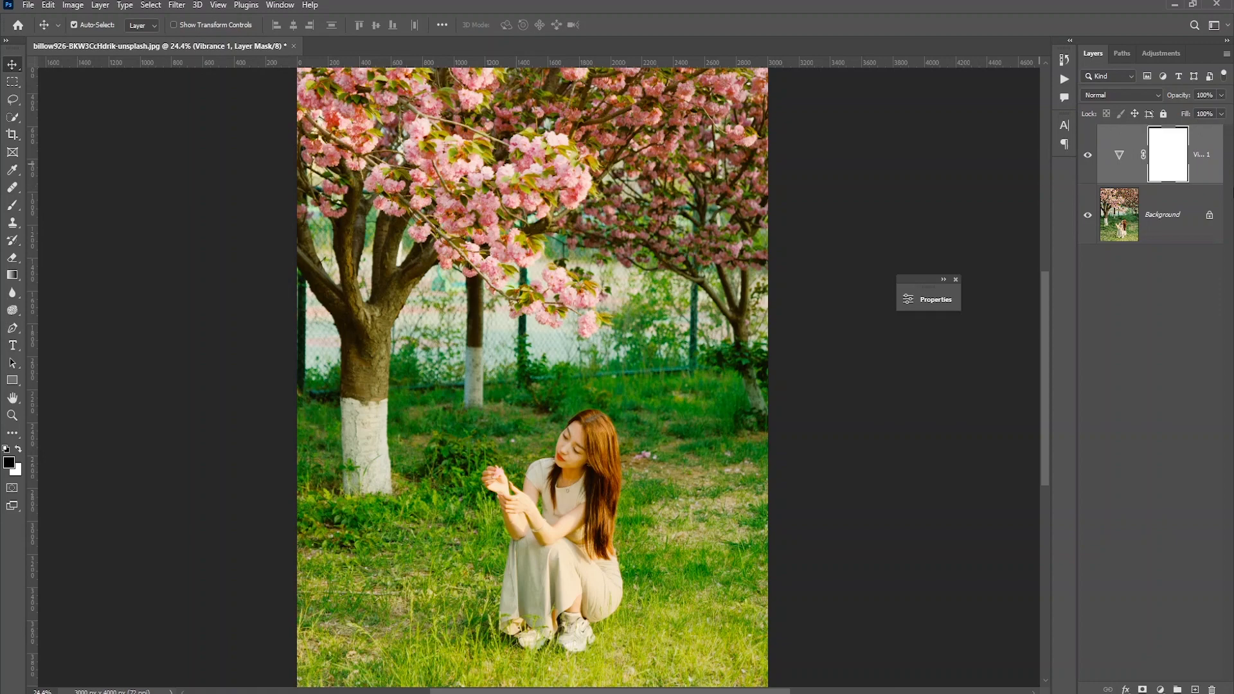
Toggle the Vibrance adjustment layer's visibility to compare the photo with and without it, and view the available adjustment layer types.
left_click(1088, 158)
left_click(1088, 158)
left_click(1087, 158)
left_click(1088, 158)
left_click(1161, 690)
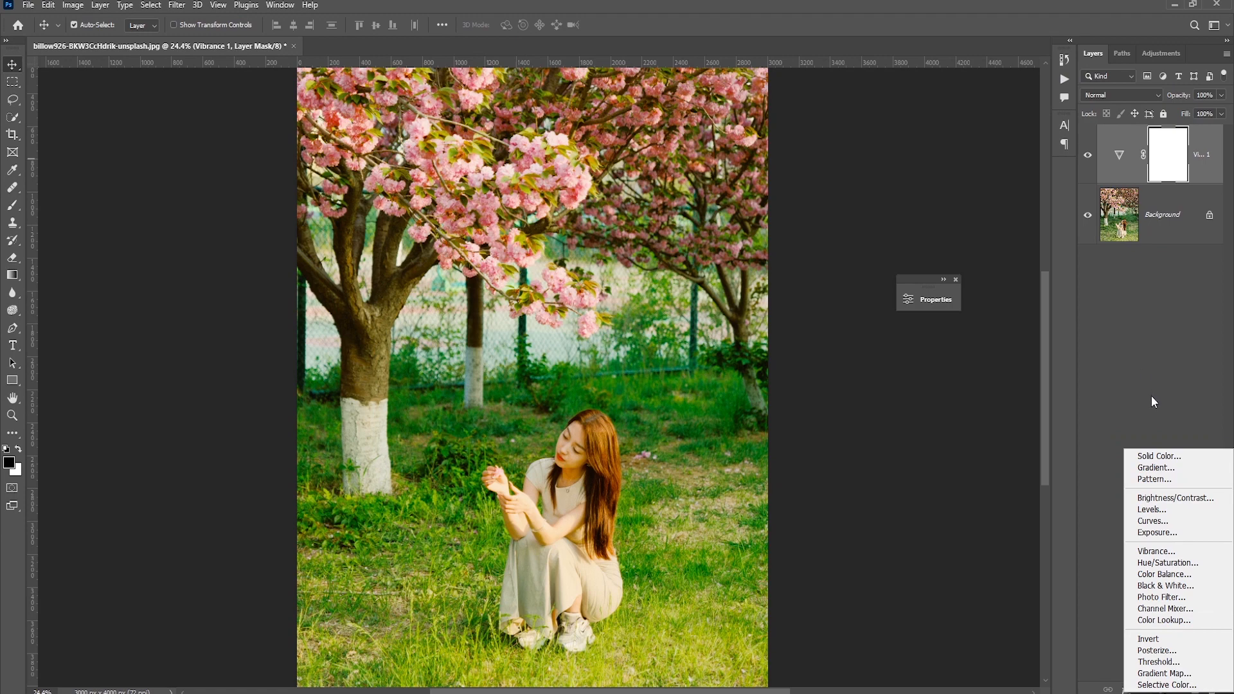
left_click(1115, 336)
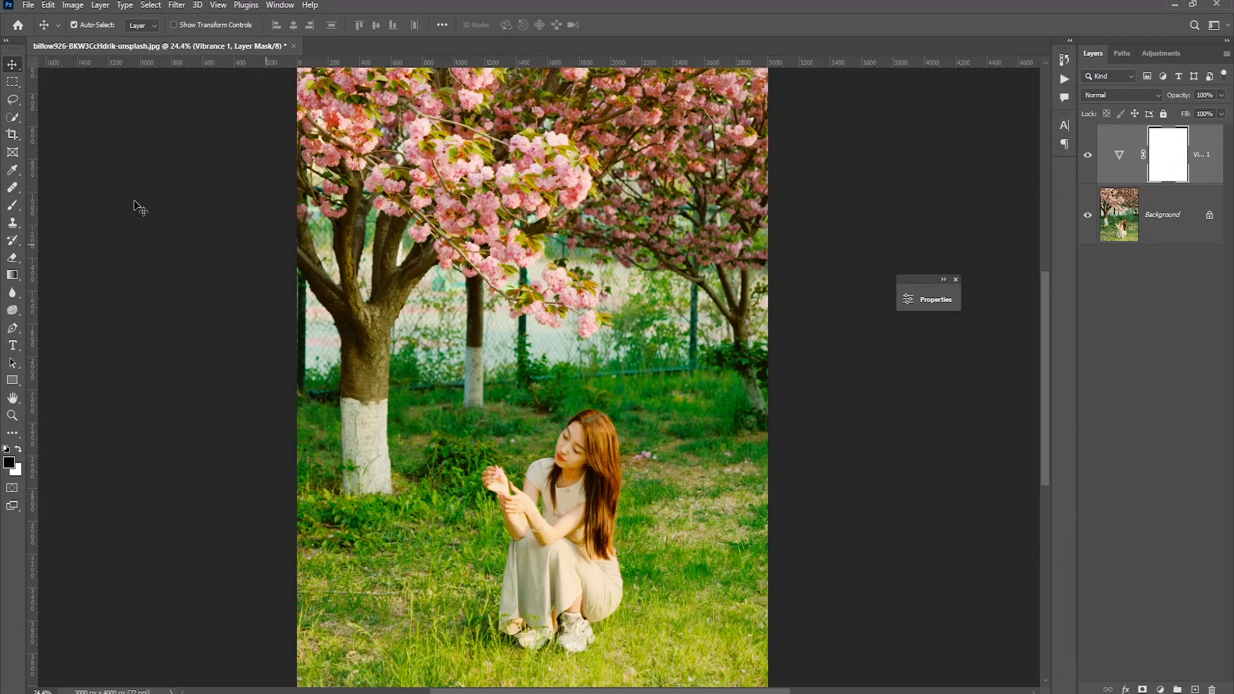
Activate the Brush tool and set its size to 133 px.
left_click(11, 207)
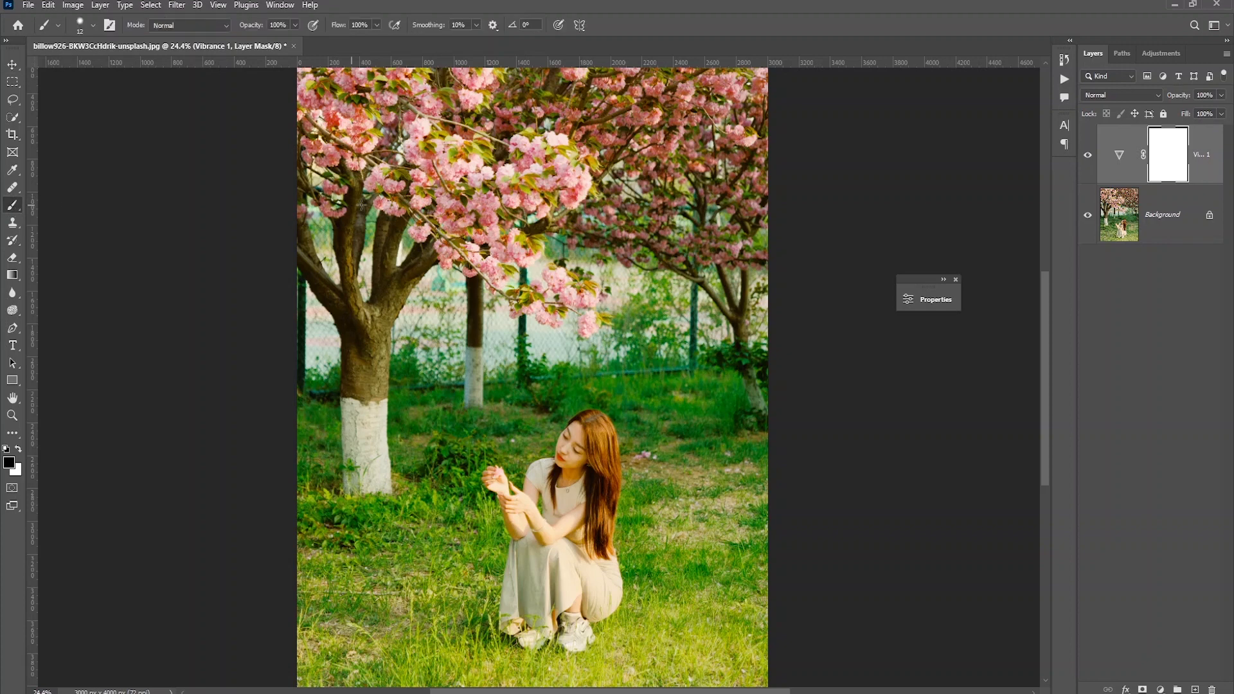
left_click(92, 25)
left_click_drag(78, 65, 96, 65)
left_click(526, 3)
left_click(93, 25)
left_click_drag(97, 66, 112, 66)
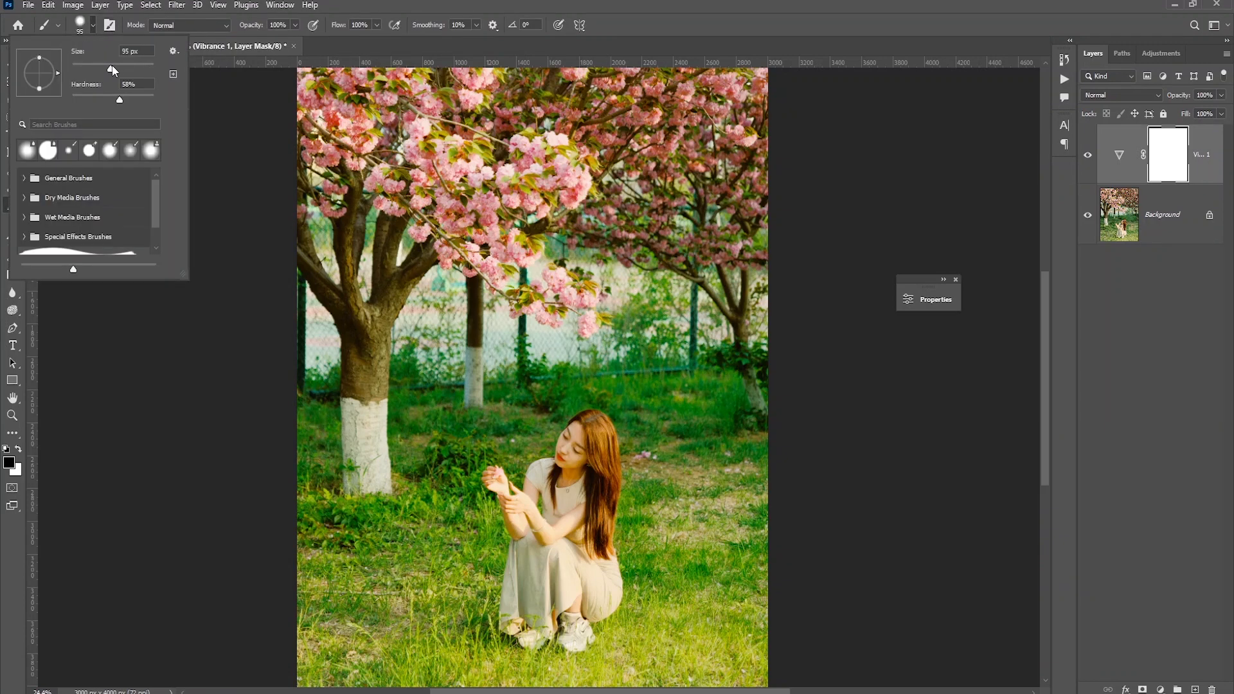
left_click(477, 3)
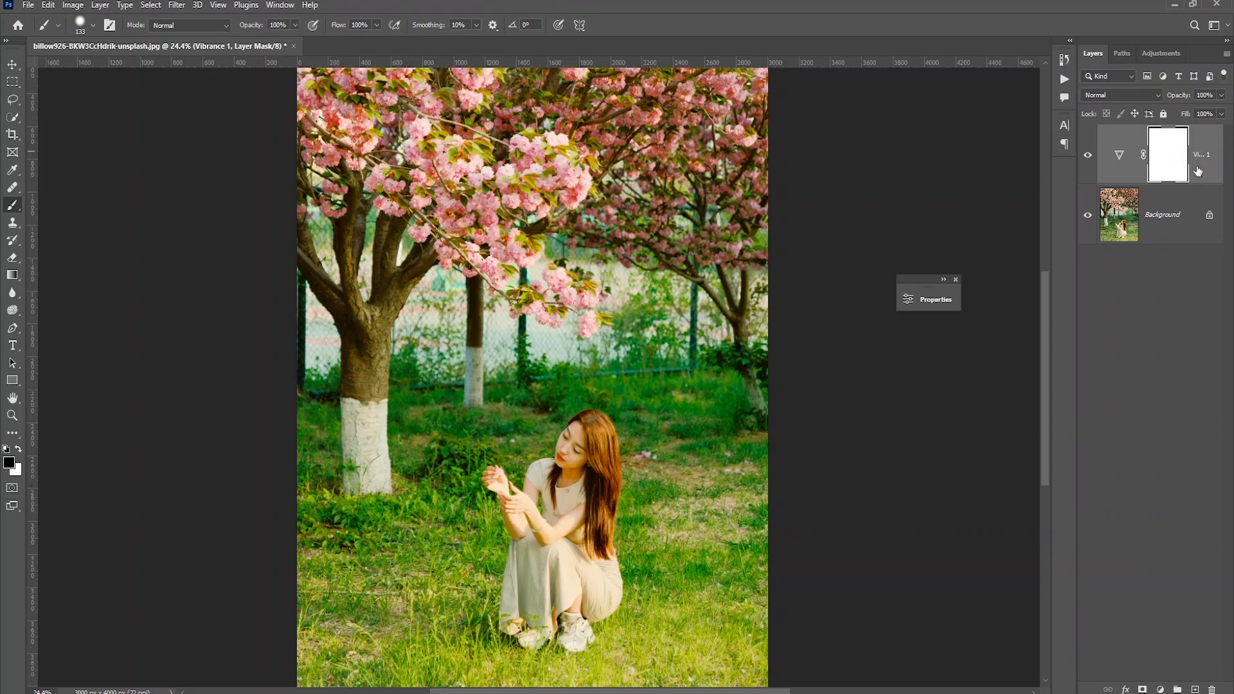
Delete the Vibrance adjustment layer.
left_click_drag(1120, 157, 1225, 660)
left_click_drag(1214, 688, 1213, 688)
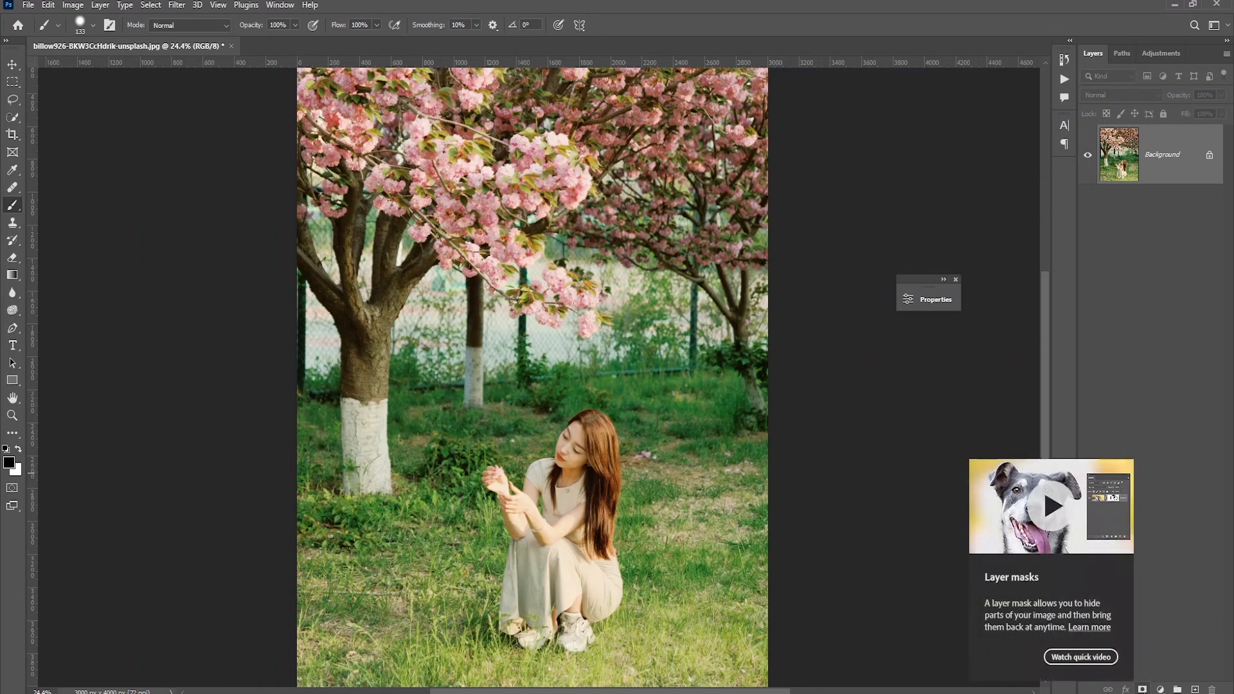
Add a layer mask to the photo and hide a diagonal strip above the woman with black strokes, enlarging the brush to 369 px.
left_click(1142, 689)
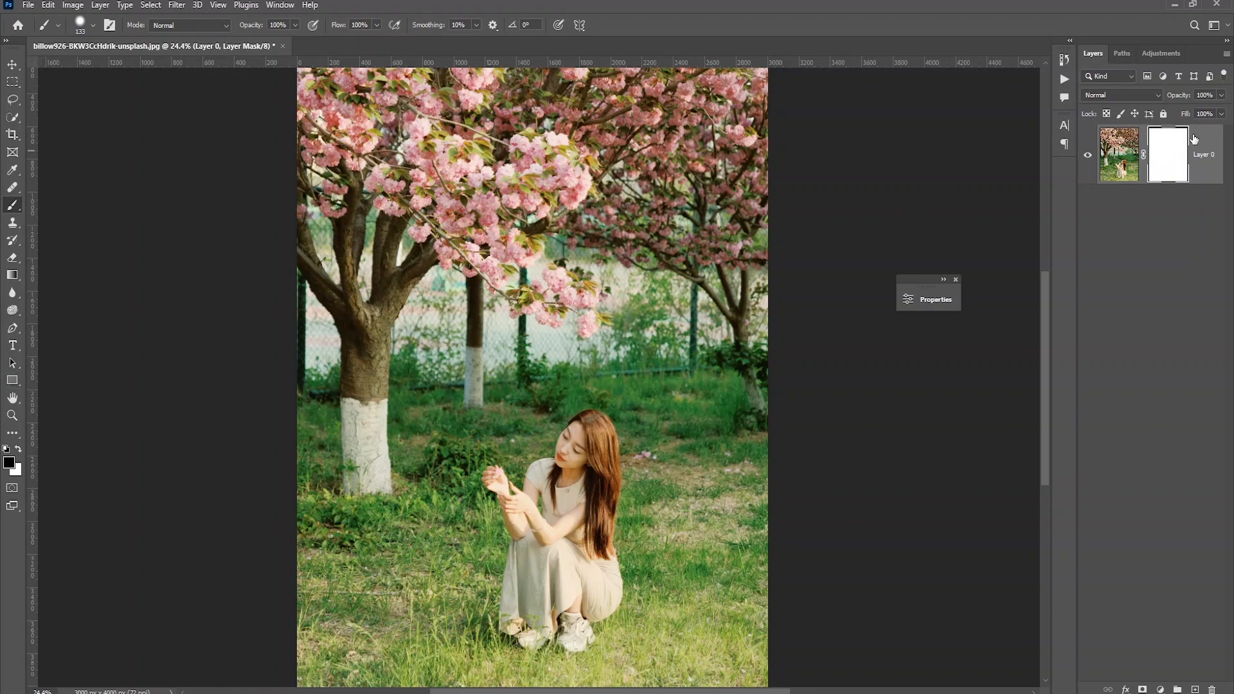
left_click_drag(582, 154, 633, 412)
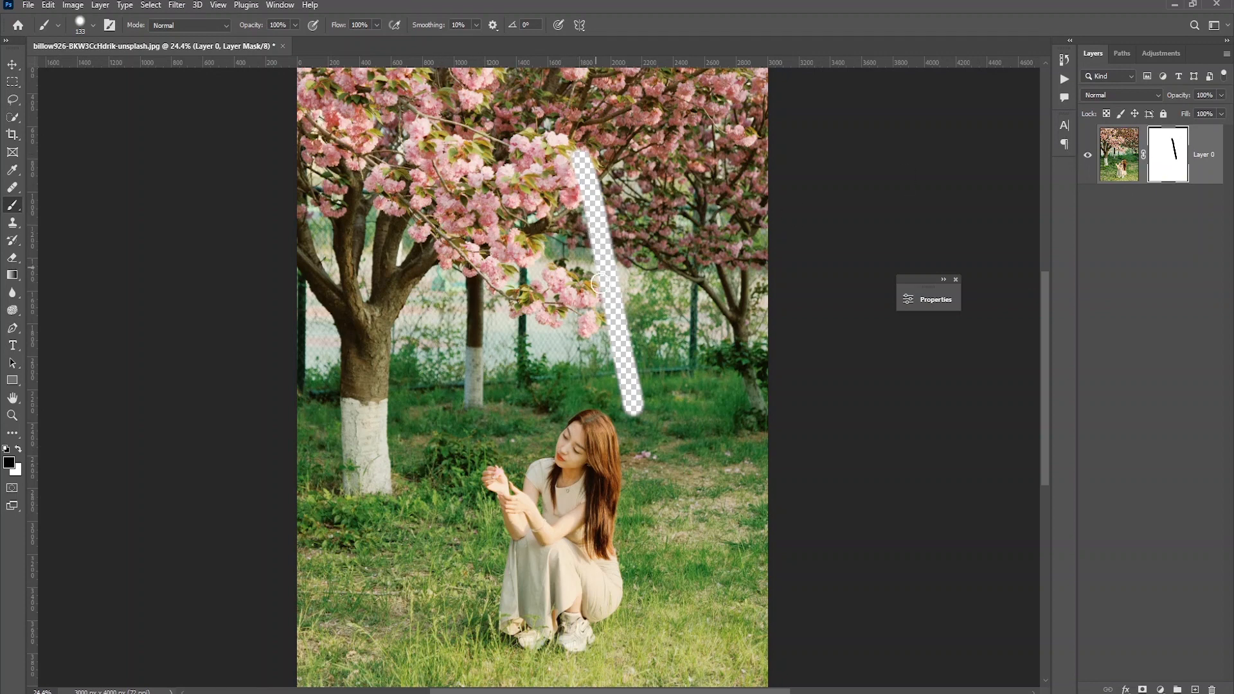
left_click(93, 25)
left_click_drag(106, 65, 140, 65)
left_click(603, 139)
mouse_move(596, 118)
left_mouse_down()
mouse_move(639, 269)
mouse_move(658, 415)
left_mouse_up()
left_click_drag(644, 119, 709, 434)
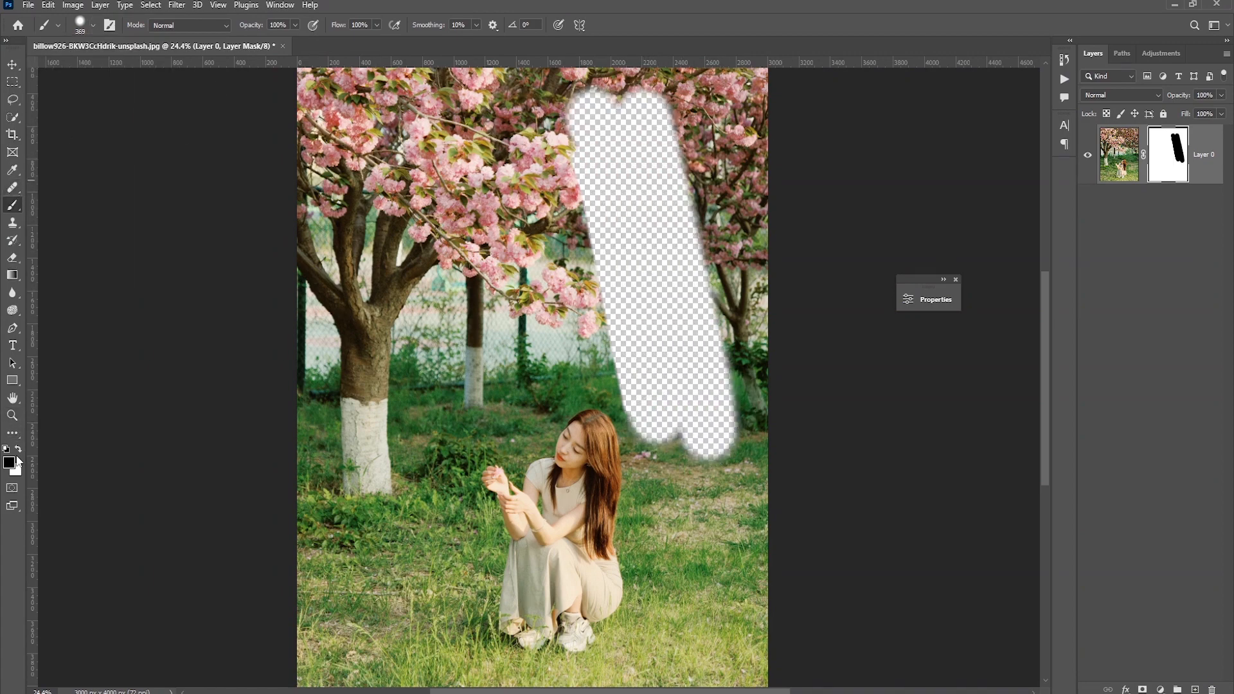
Switch the brush colour to white and paint over the mask's hidden strip to restore the photo there.
left_click(18, 450)
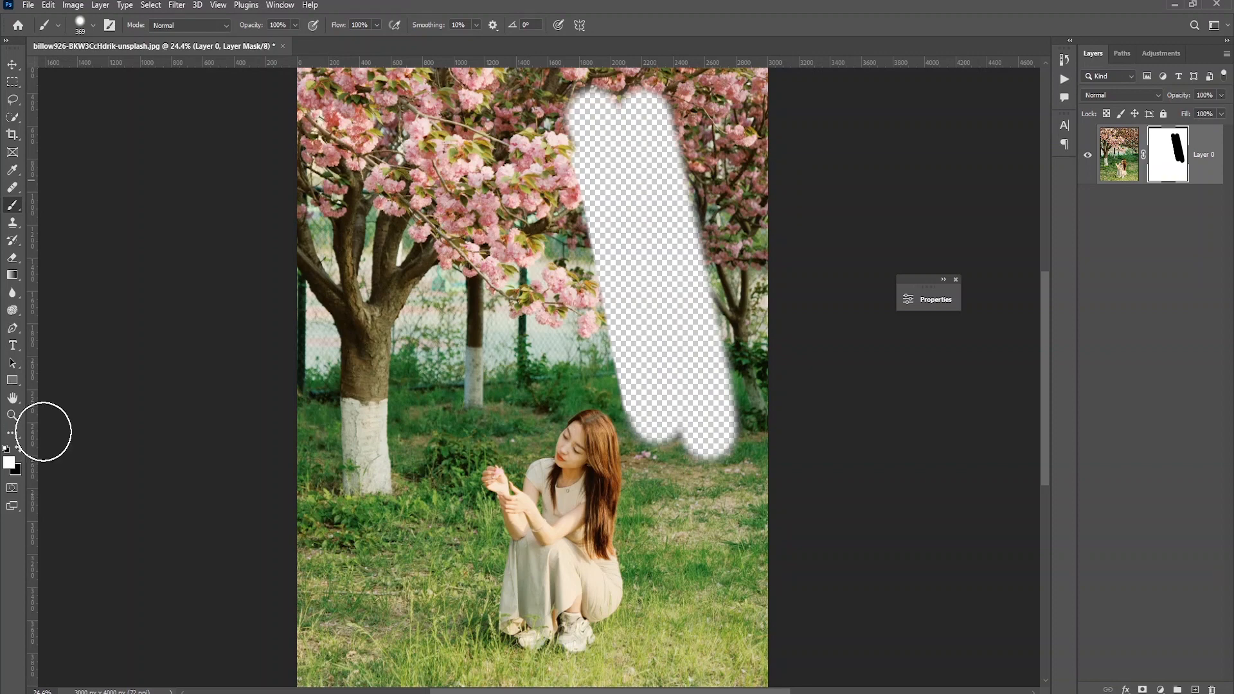
mouse_move(564, 105)
left_mouse_down()
mouse_move(651, 459)
mouse_move(623, 212)
mouse_move(686, 460)
left_mouse_up()
left_click_drag(650, 142, 723, 453)
left_click_drag(648, 92, 680, 377)
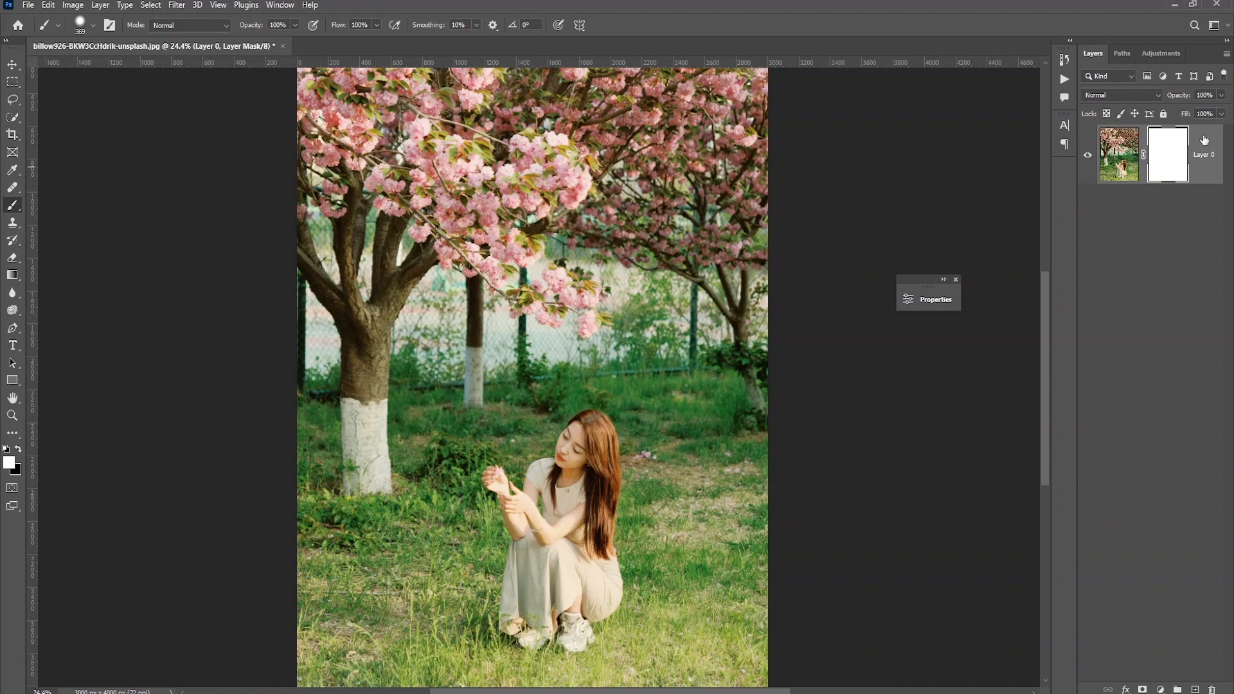
Toggle the layer mask off and on, and remove it from Layer 0 by applying it to the layer.
left_click(1169, 158, "shift")
left_click(1169, 162, "shift")
left_click_drag(1169, 162, 1214, 690)
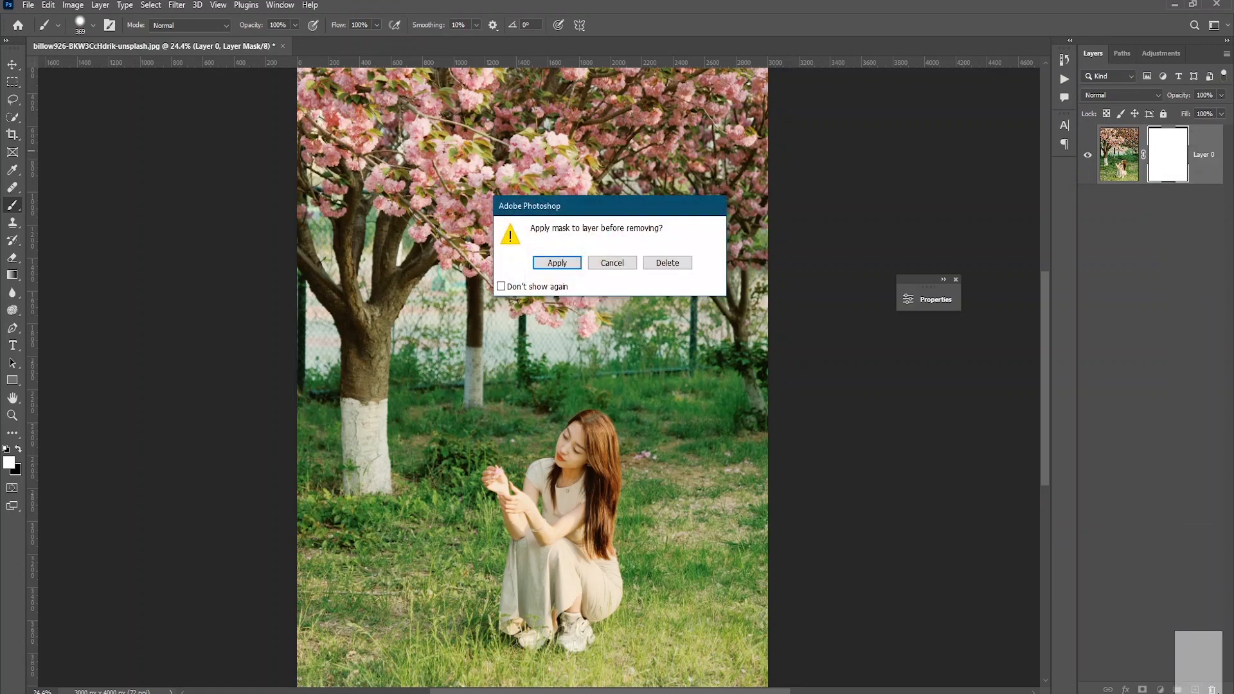
left_click(535, 260)
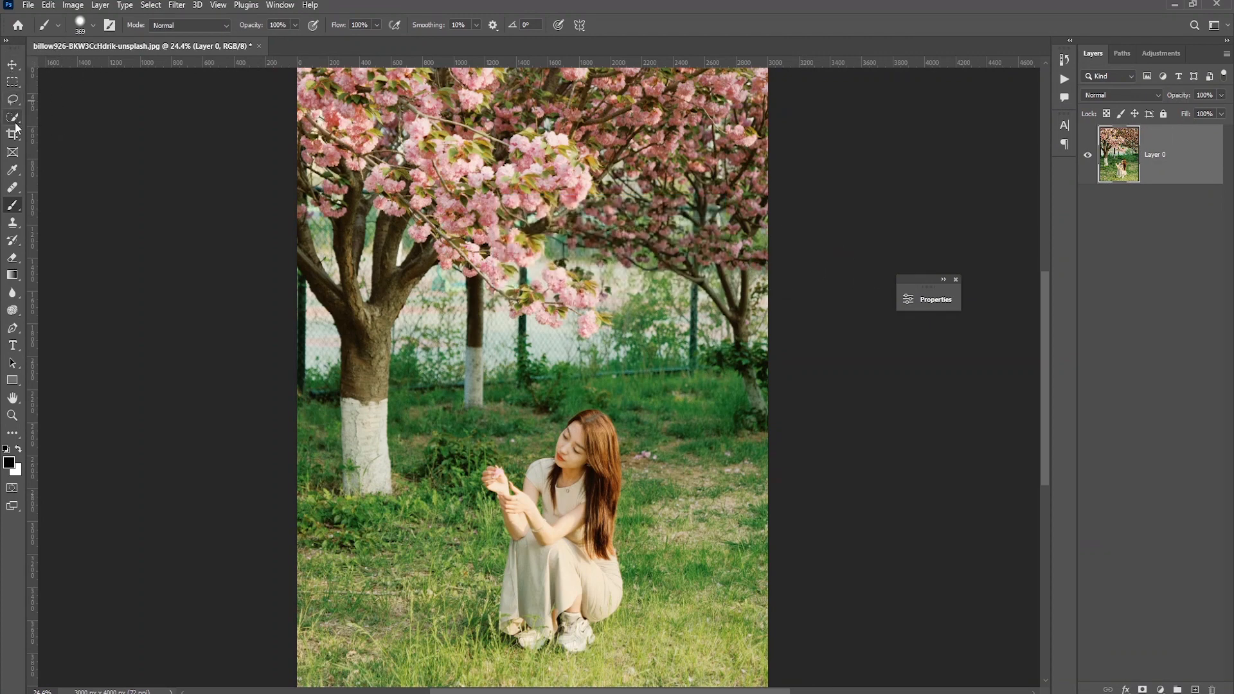
Select the seated woman with the Object Selection tool and mask out everything around her.
left_click_drag(13, 117, 64, 116)
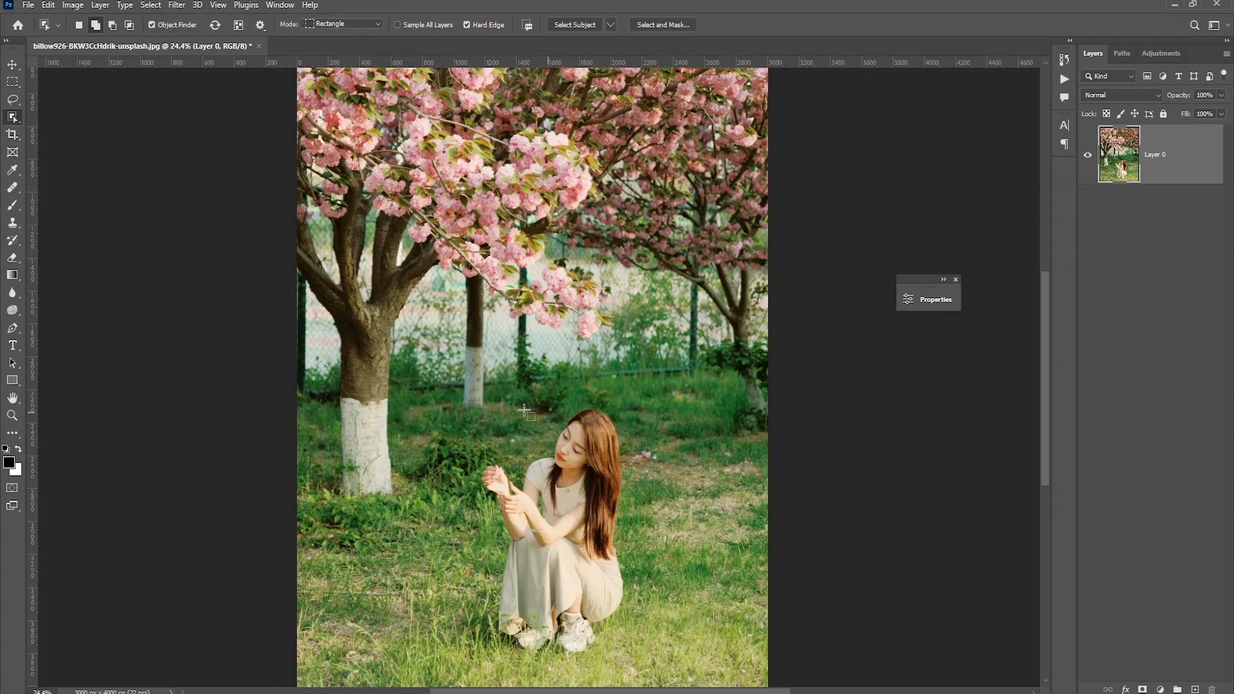
left_click_drag(472, 403, 645, 680)
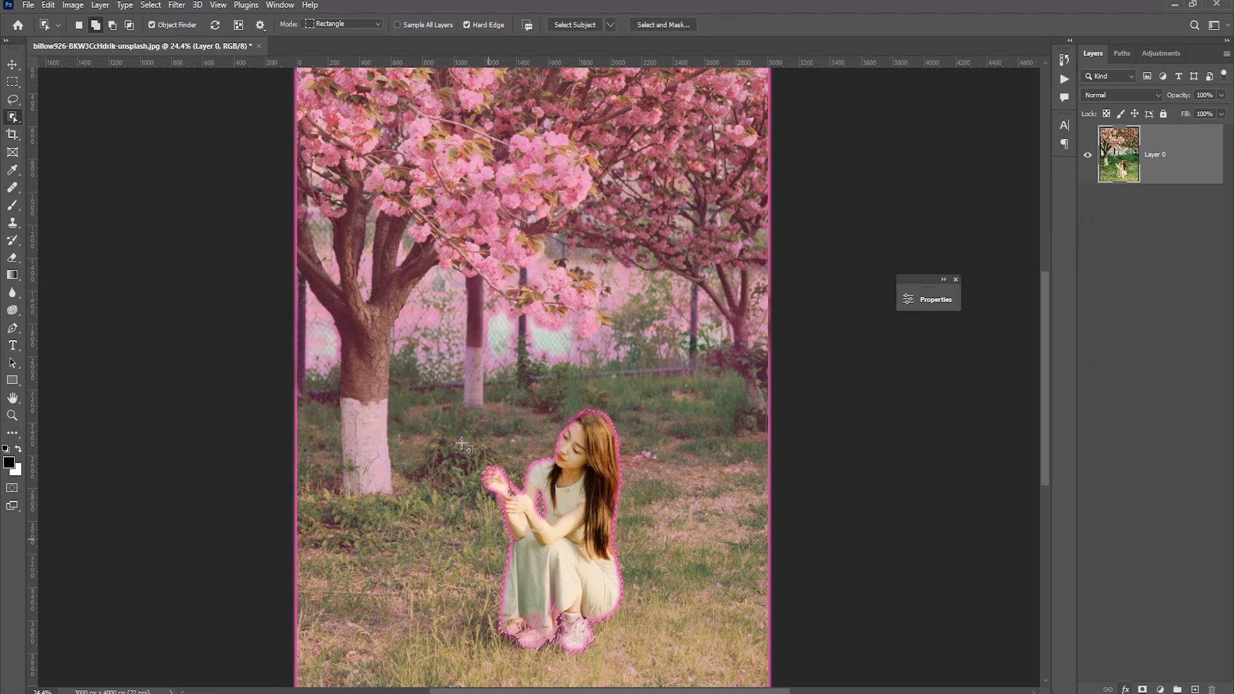
left_click(1143, 690)
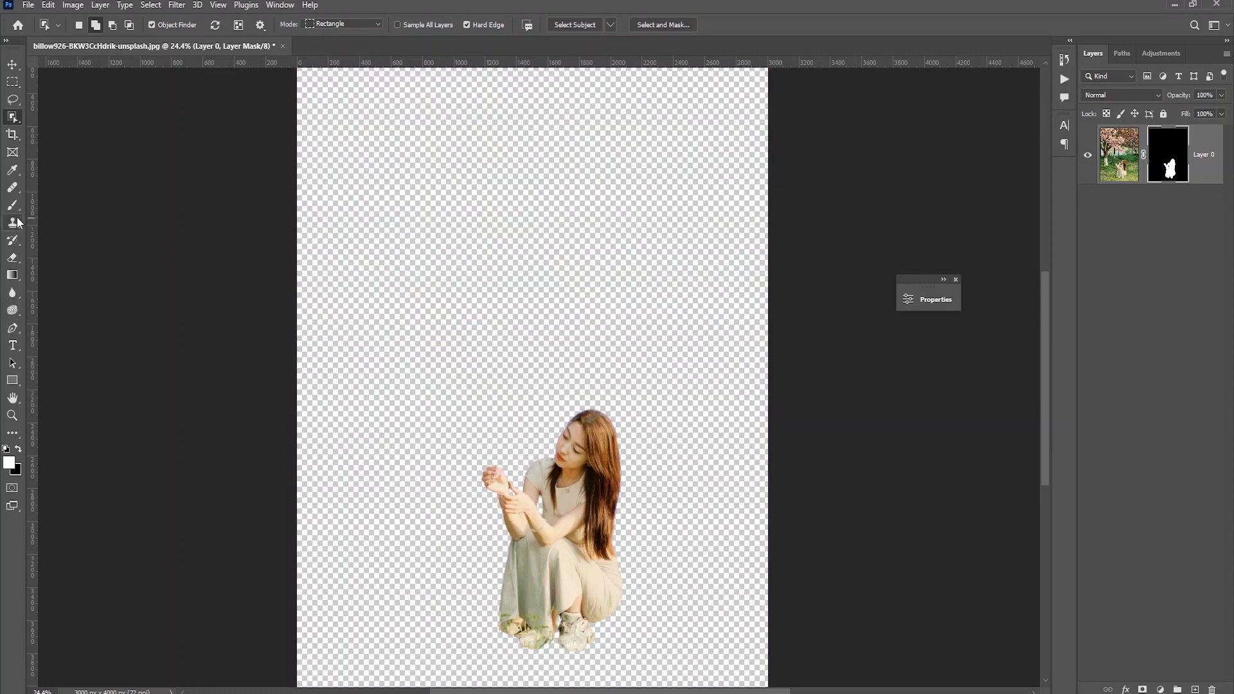
Paint white on the mask with the Brush tool to reveal a patch of background beside the woman.
left_click(12, 205)
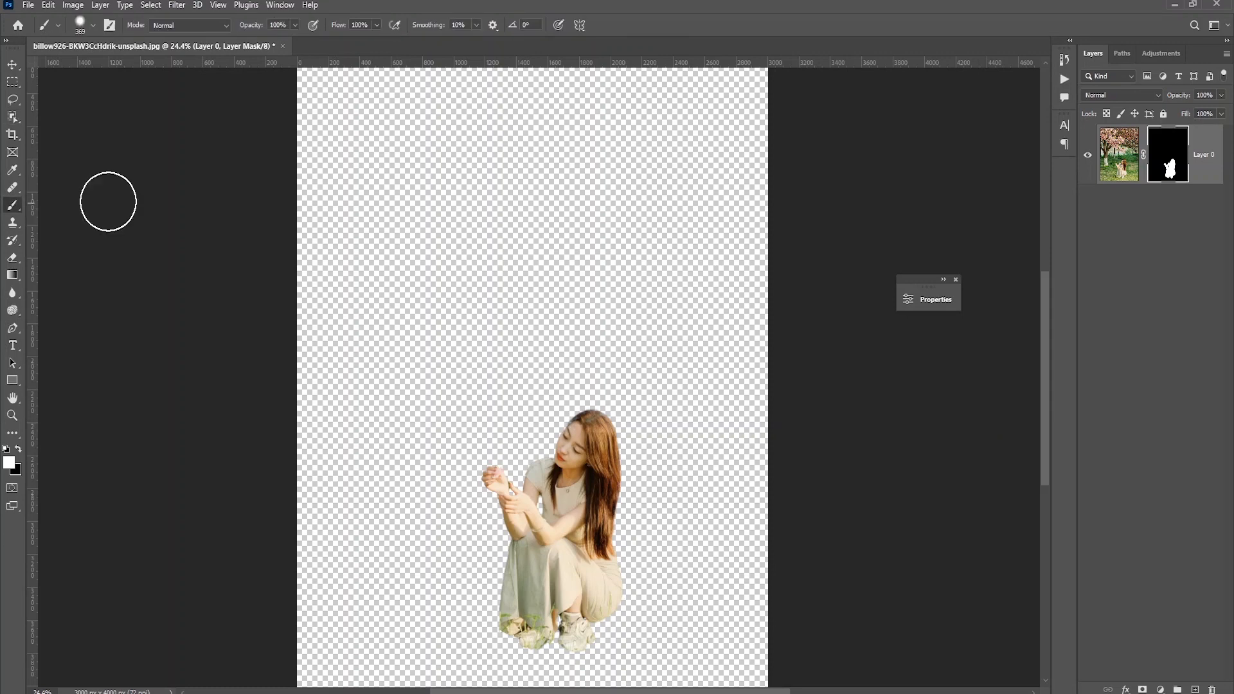
left_click_drag(677, 355, 681, 371)
mouse_move(682, 416)
left_mouse_down()
mouse_move(685, 456)
mouse_move(703, 354)
mouse_move(708, 467)
mouse_move(725, 338)
mouse_move(730, 469)
left_mouse_up()
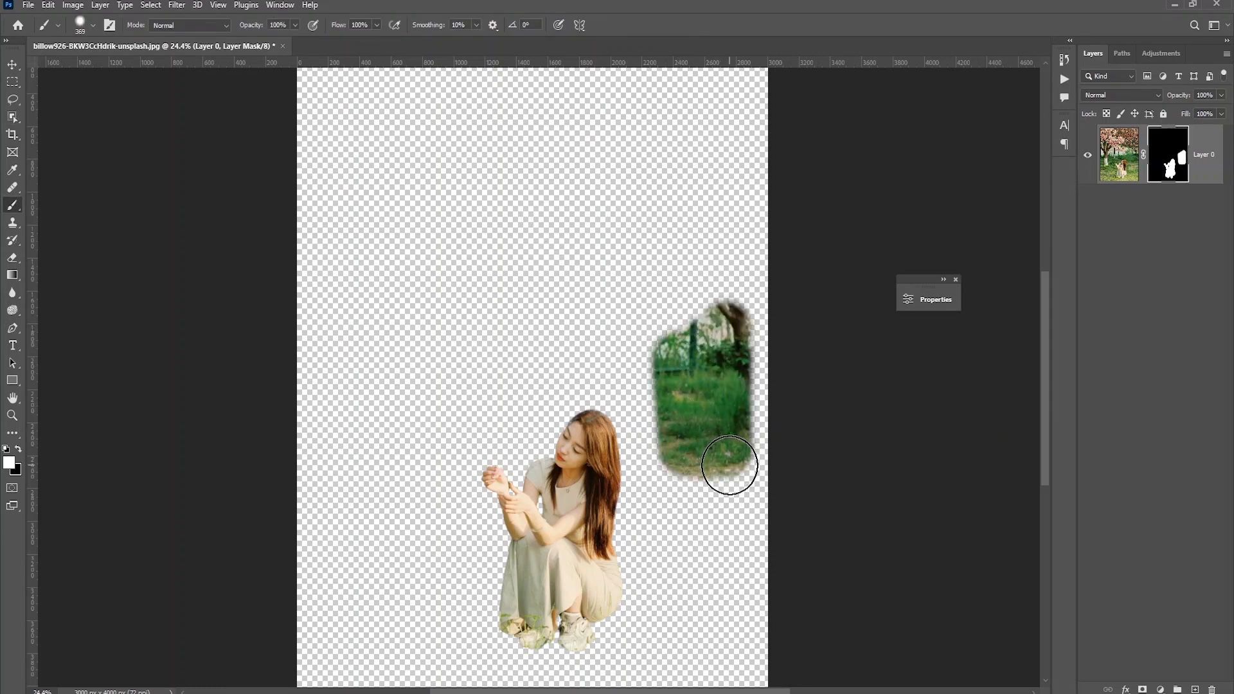
Undo the masking work back to the original, unmasked Background layer.
key("ctrl+z")
key("ctrl+z")
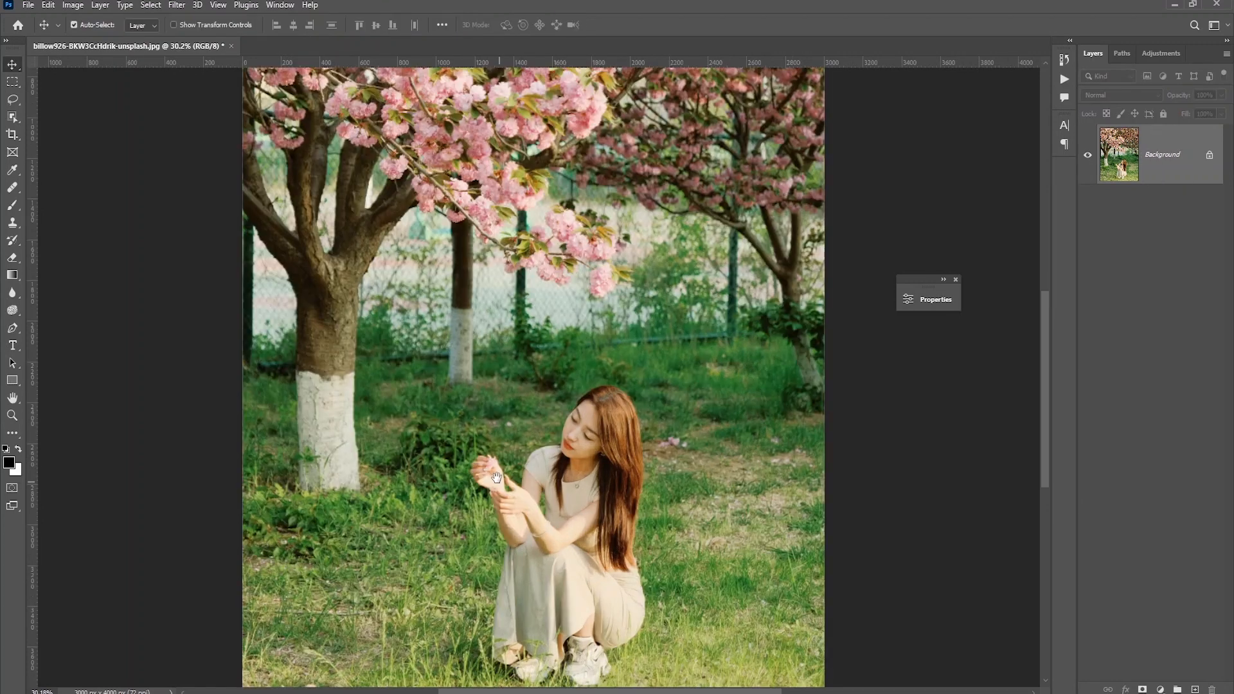
Convert the Background layer to a Smart Object.
left_click_drag(497, 478, 497, 479)
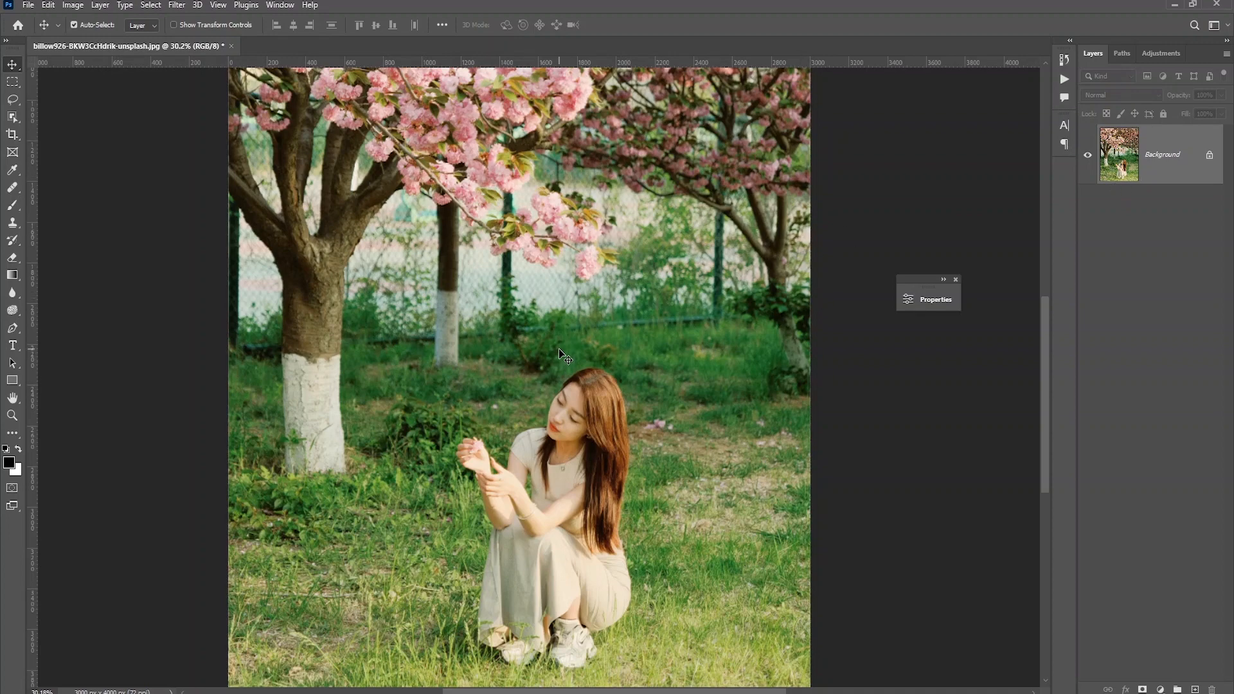
right_click(1127, 160)
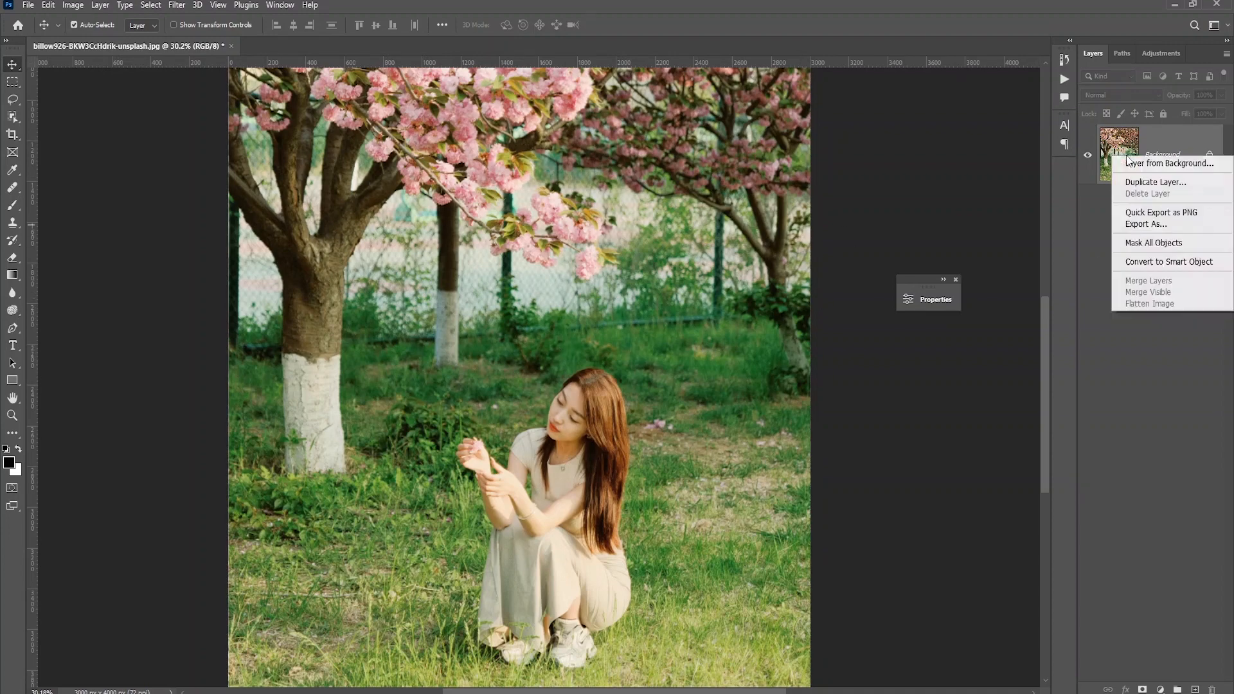
left_click(1167, 269)
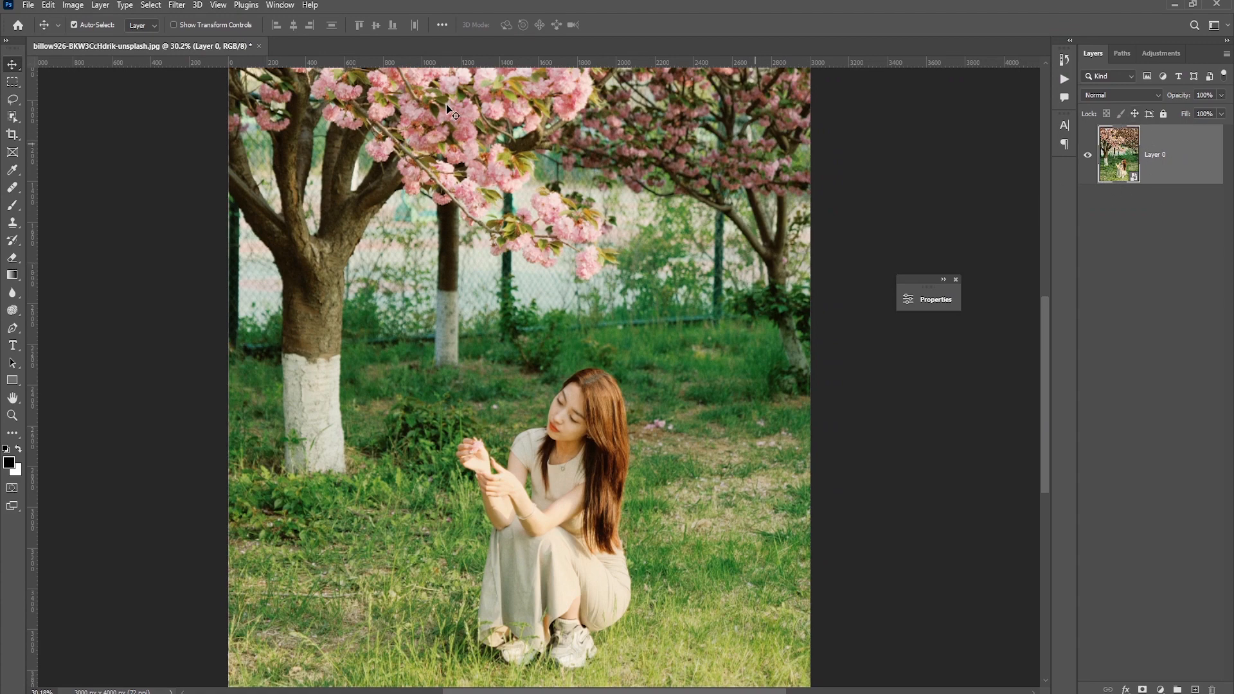
Try to paint on the Smart Object layer with the Brush tool, declining to rasterize it.
left_click(13, 207)
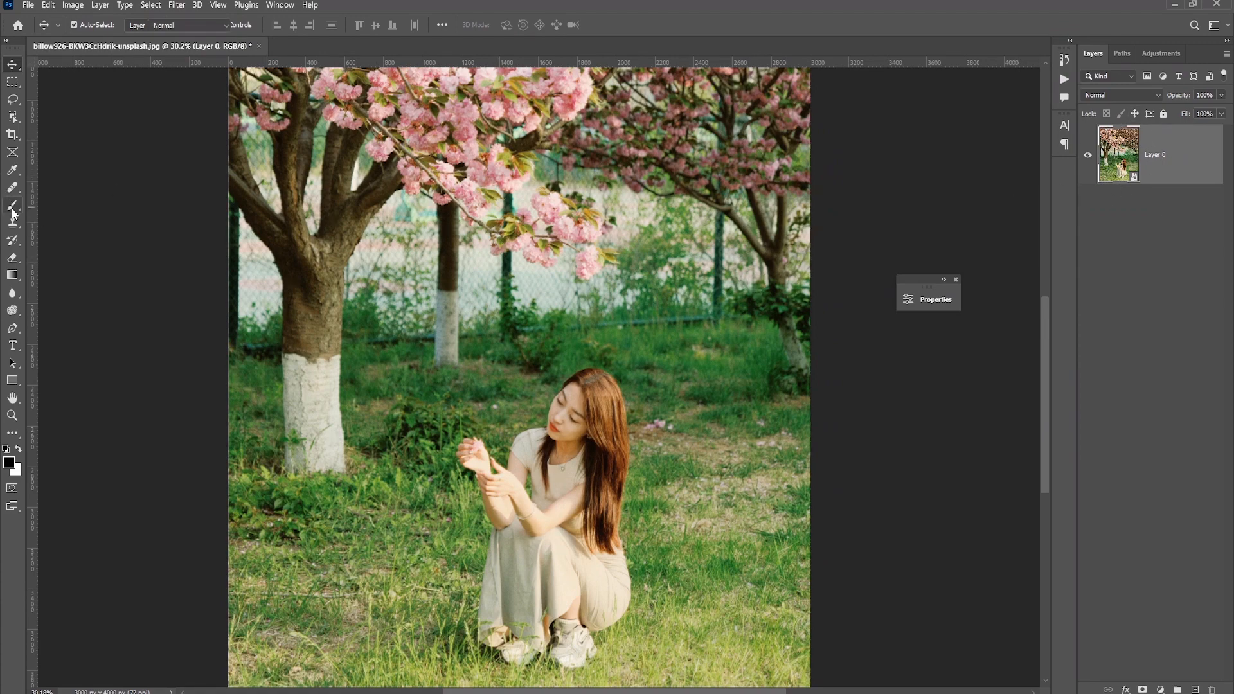
left_click(563, 416)
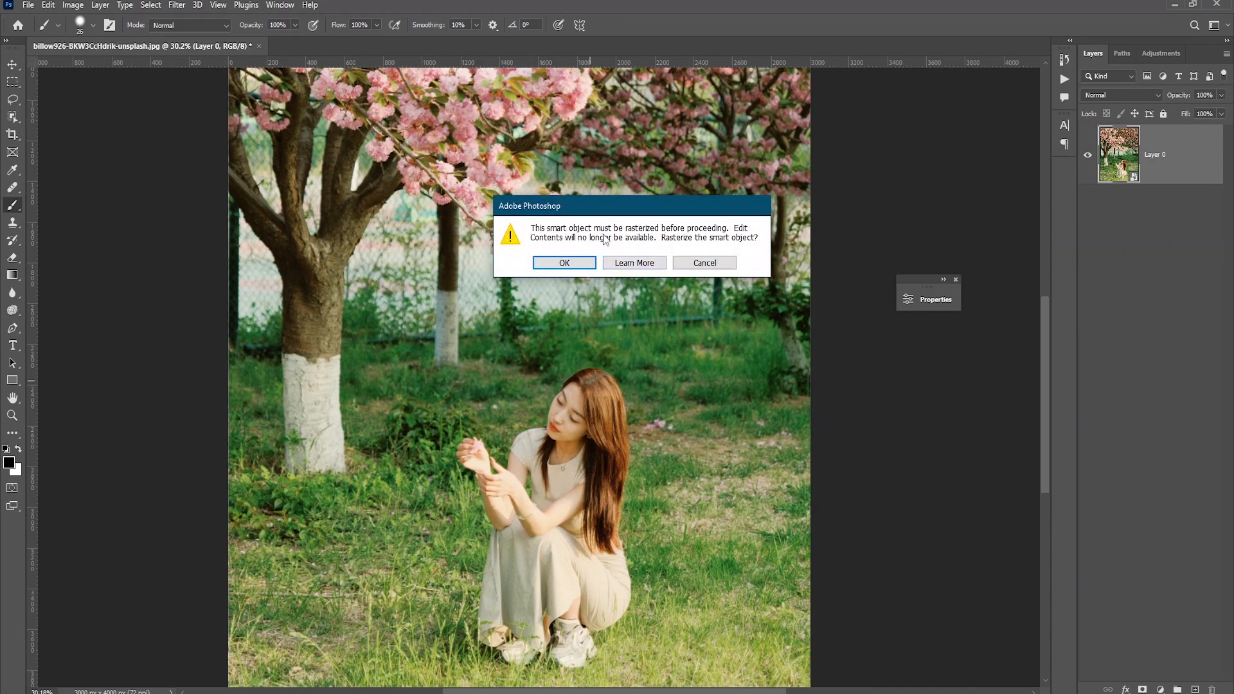
left_click(706, 262)
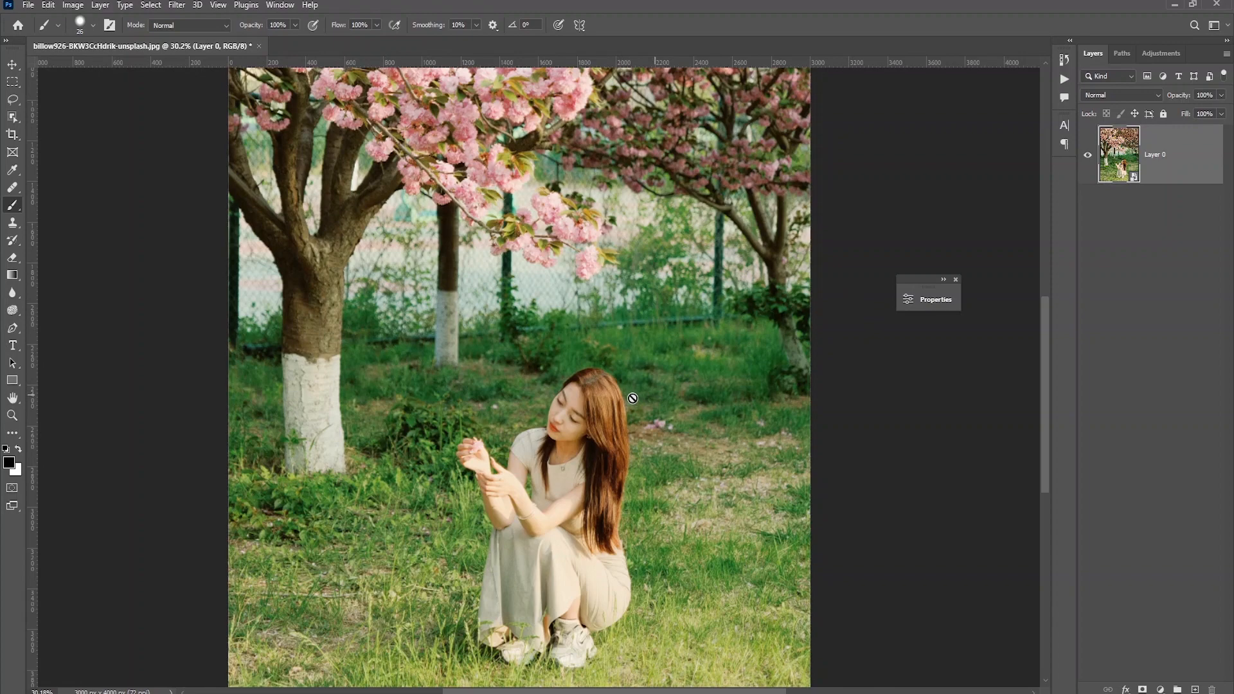
Open the Smart Object's contents and paint three black, near-vertical brush strokes on the grass beside the woman's hair.
double_click(1116, 178)
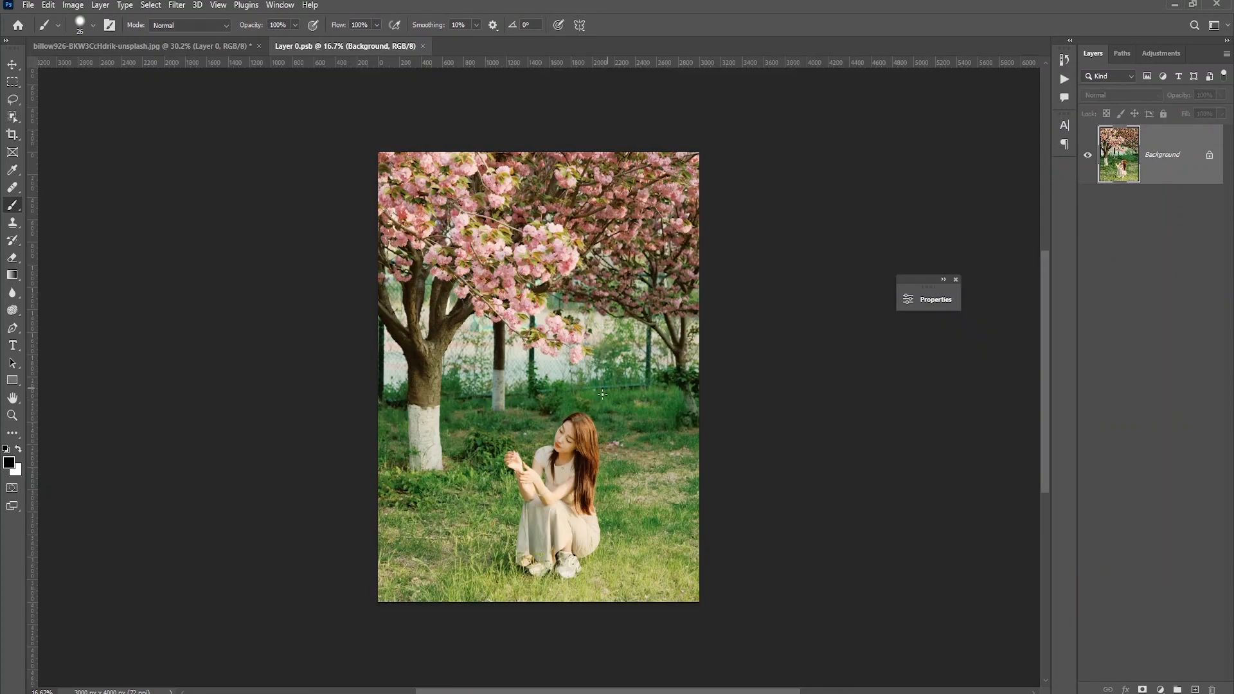
scroll(573, 408, "up", 5)
scroll(577, 385, "down", 1)
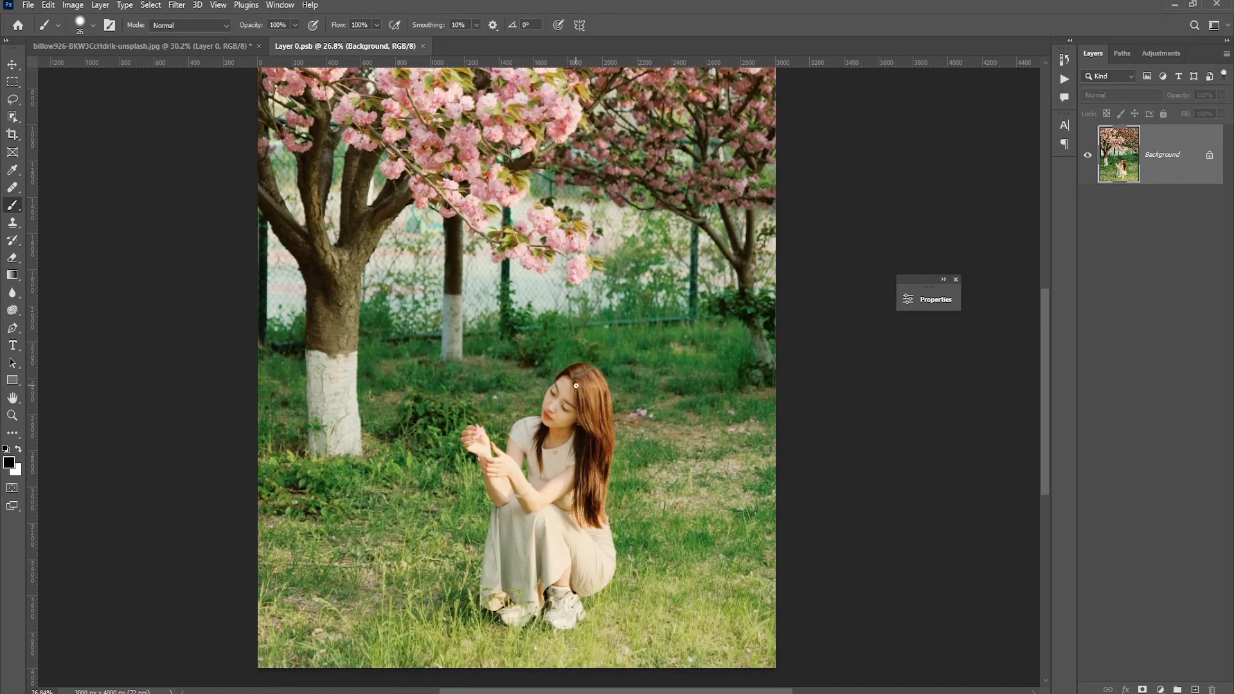
scroll(580, 426, "up", 5)
scroll(576, 433, "down", 1)
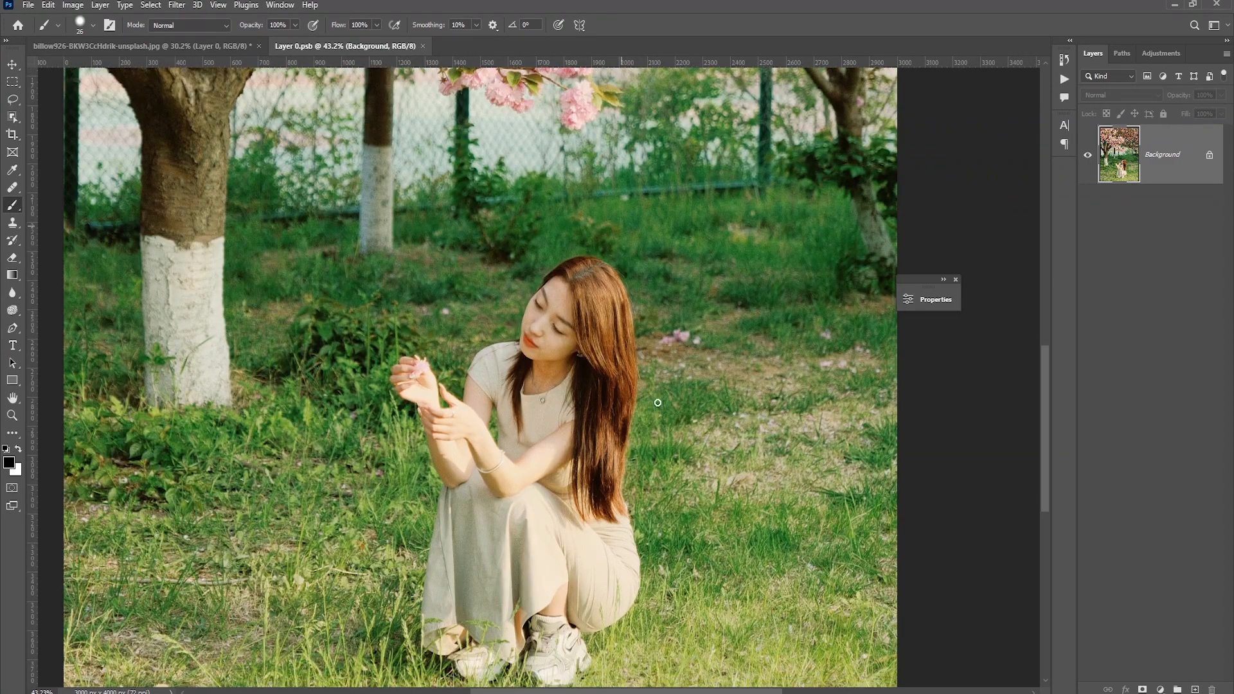
left_click_drag(621, 225, 653, 378)
left_click_drag(656, 245, 676, 405)
left_click_drag(694, 280, 710, 435)
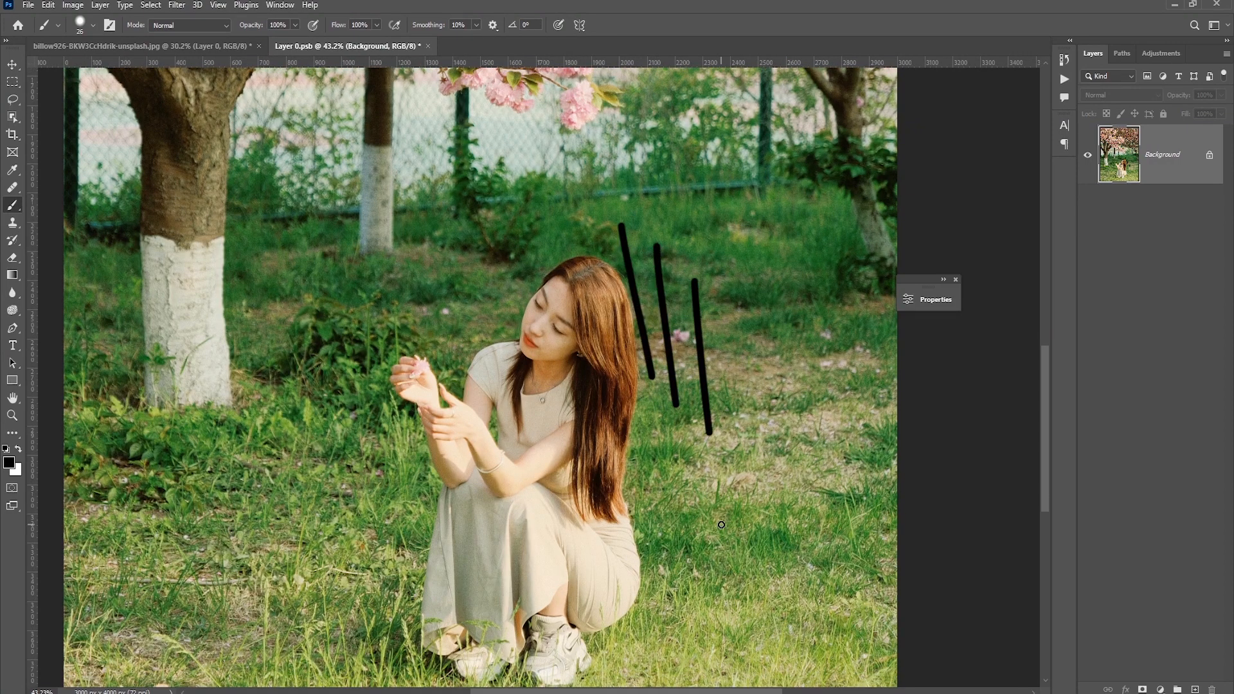
Save the edited Smart Object contents and close Layer 0.psb to return to the main portrait document.
left_click(28, 4)
left_click(45, 156)
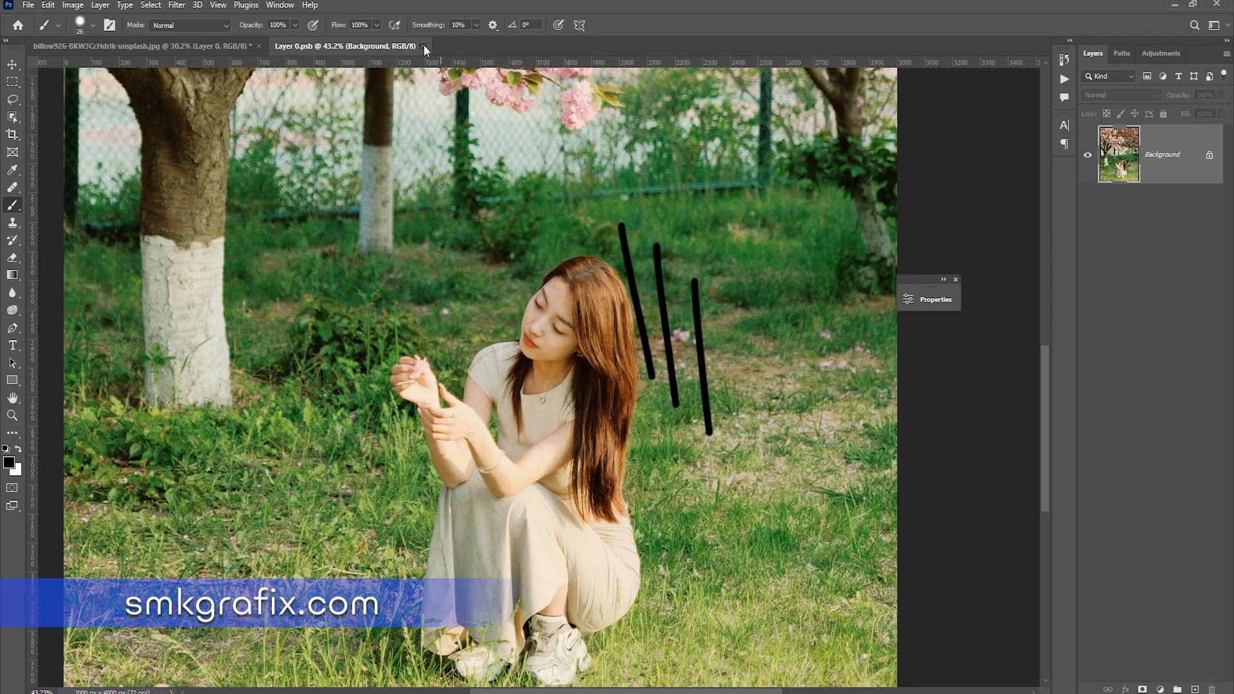
left_click(423, 46)
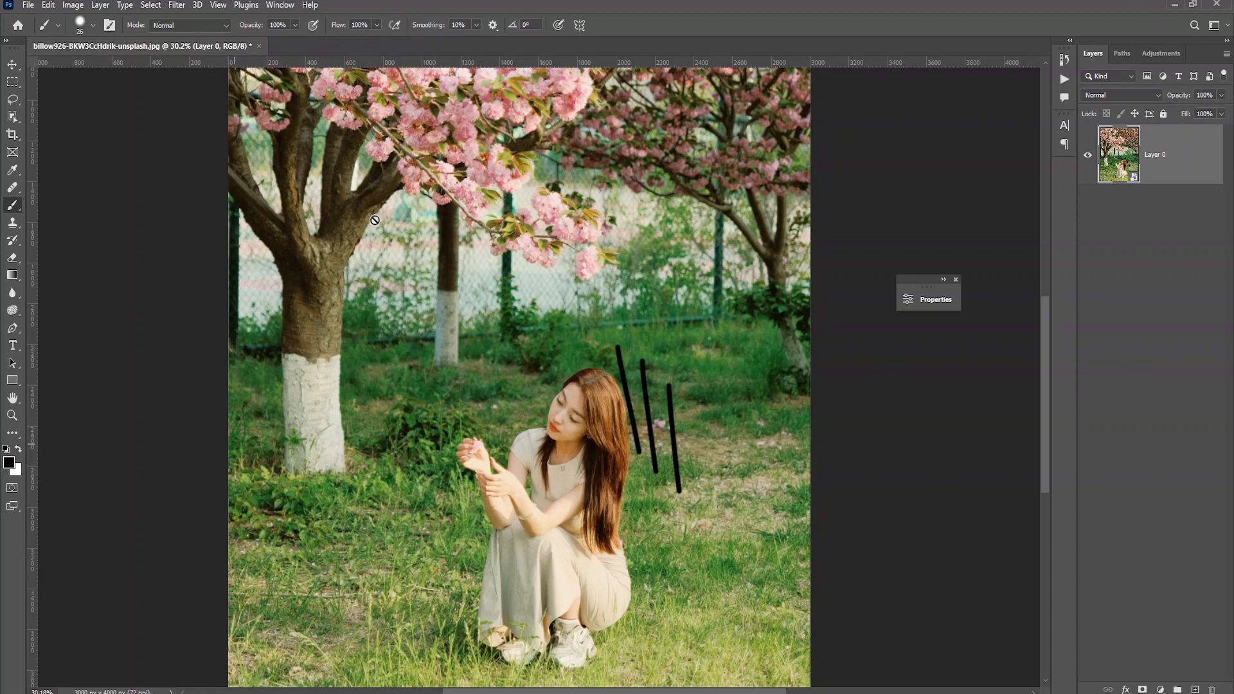
scroll(587, 348, "down", 1)
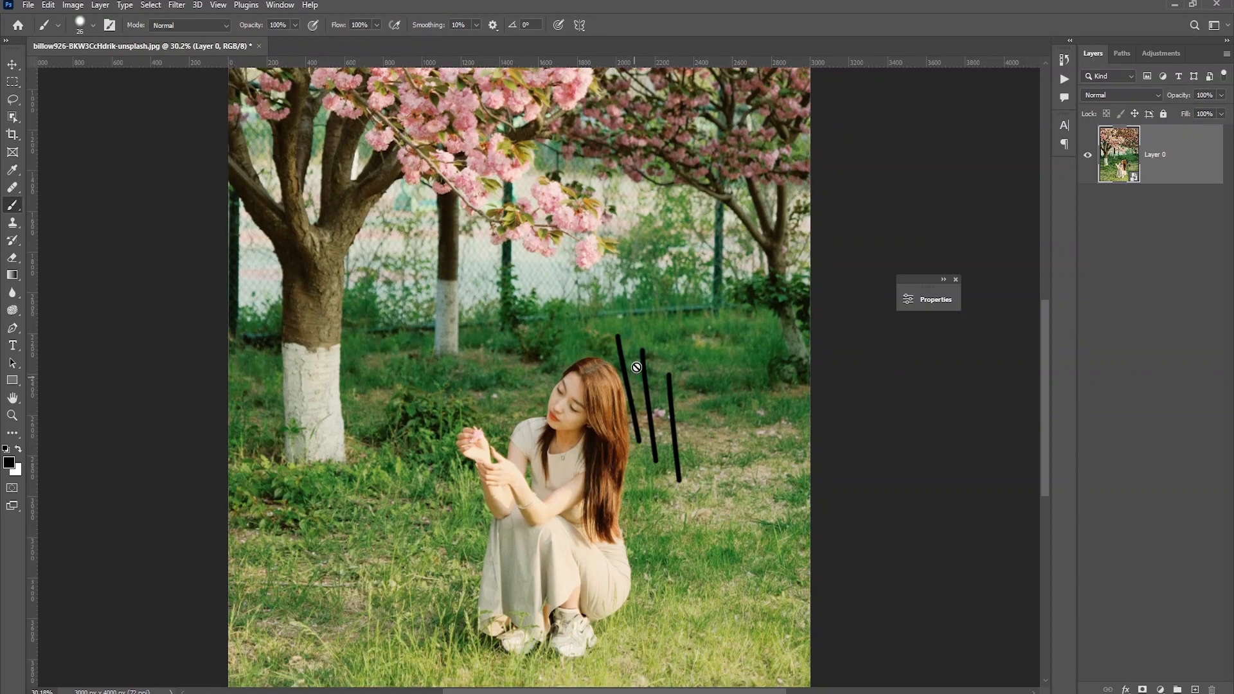